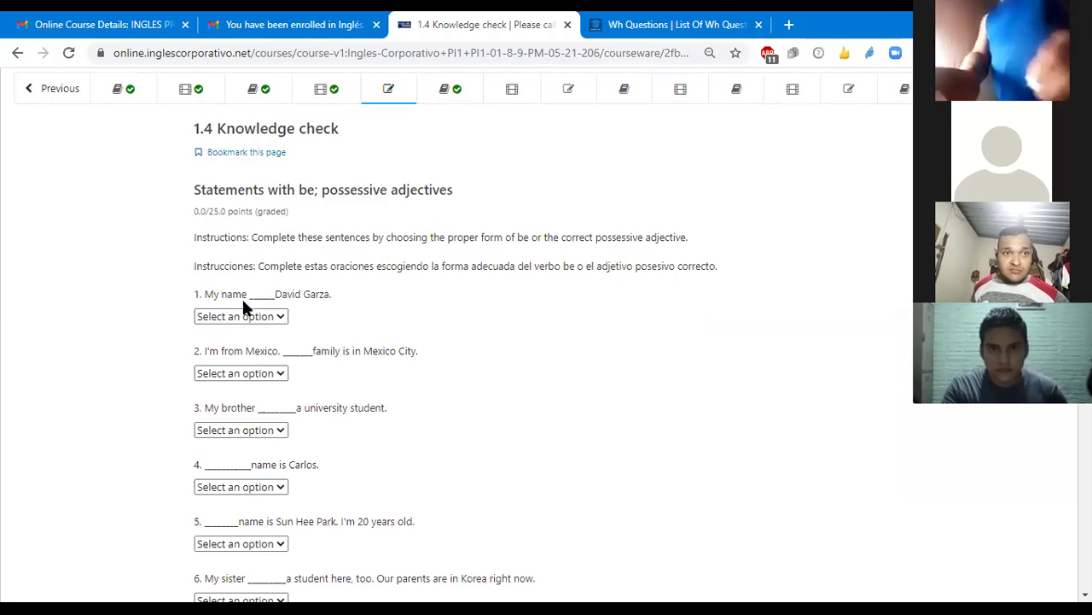
# Answer question 1 of the knowledge check with "is" and question 2 with "My".
pyautogui.click(280, 321)
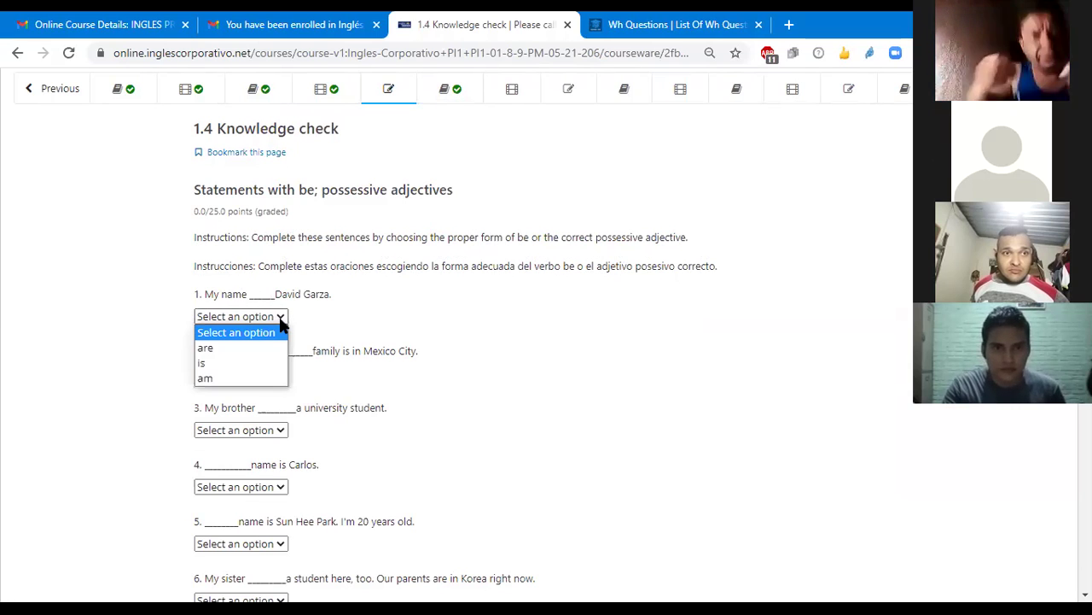
pyautogui.click(216, 366)
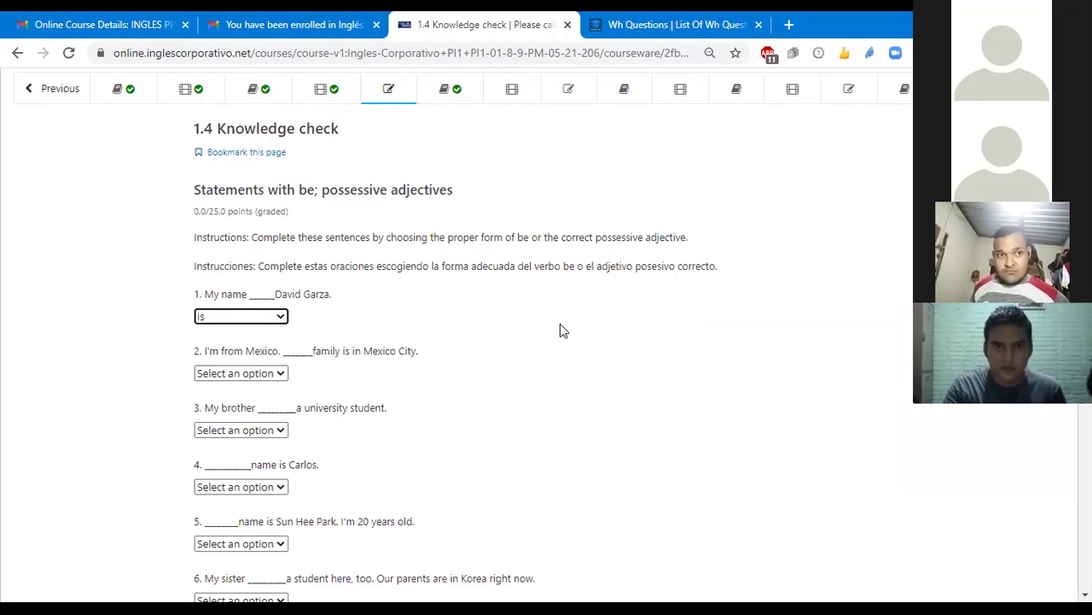
pyautogui.scroll(-2, 561, 325)
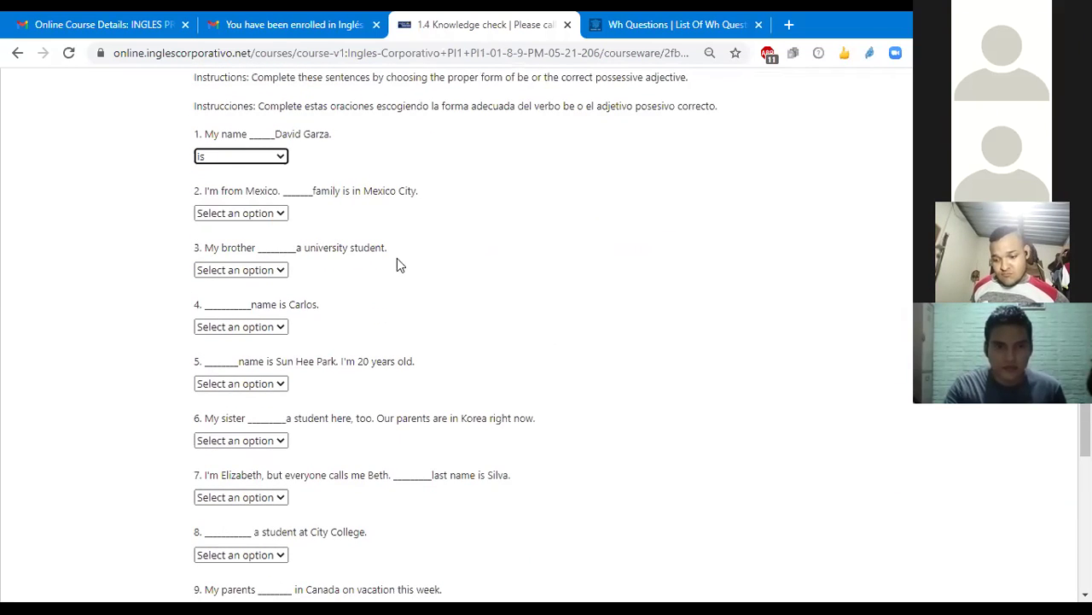
pyautogui.click(282, 214)
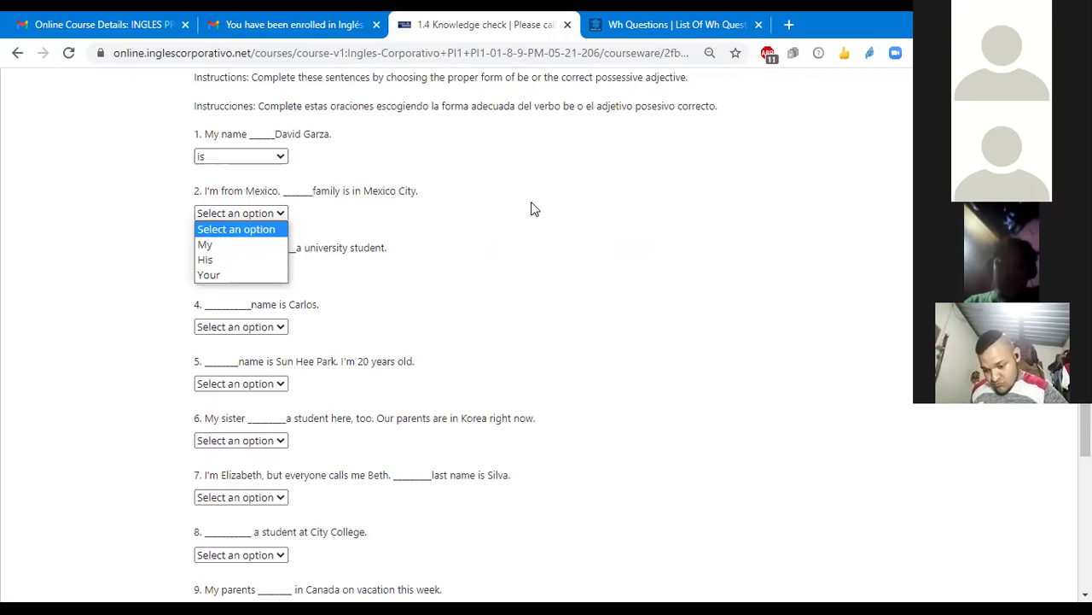
pyautogui.click(228, 250)
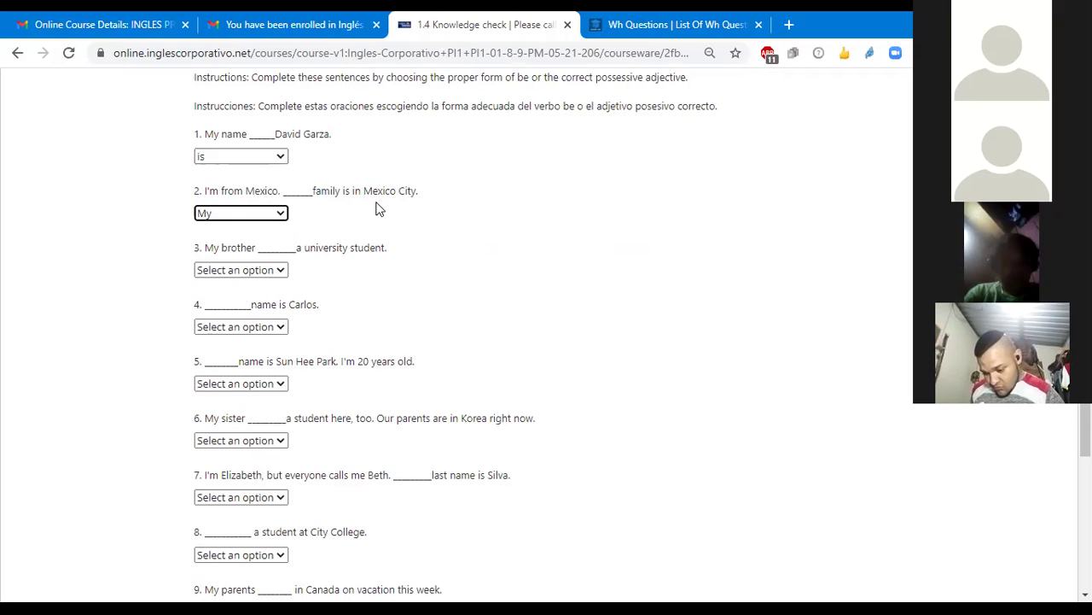
# Choose "is" for question 3 about the brother and "His" for question 4.
pyautogui.scroll(-1, 403, 207)
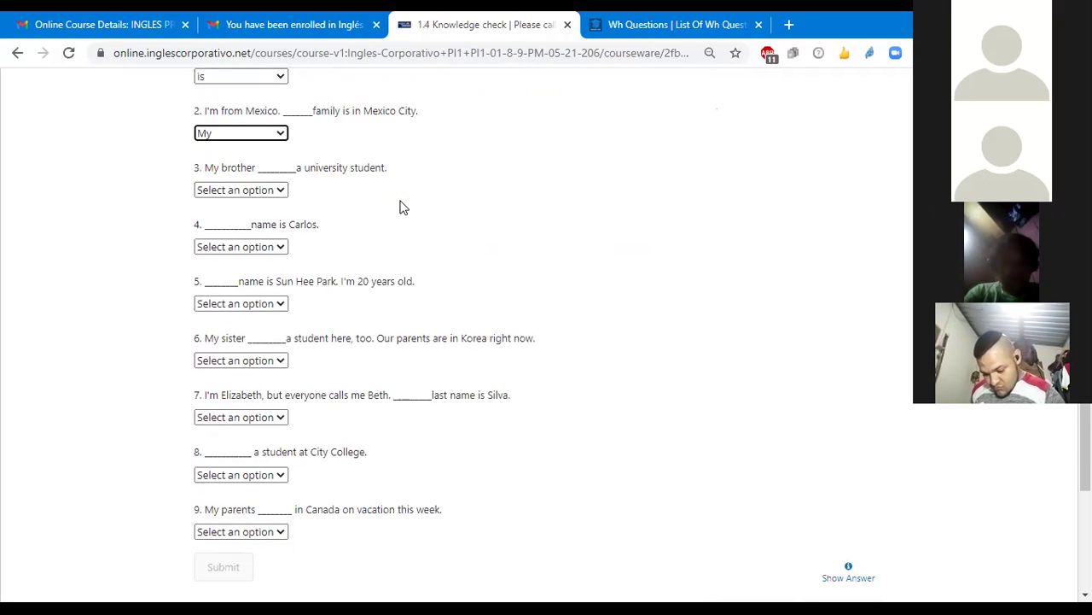
pyautogui.click(280, 190)
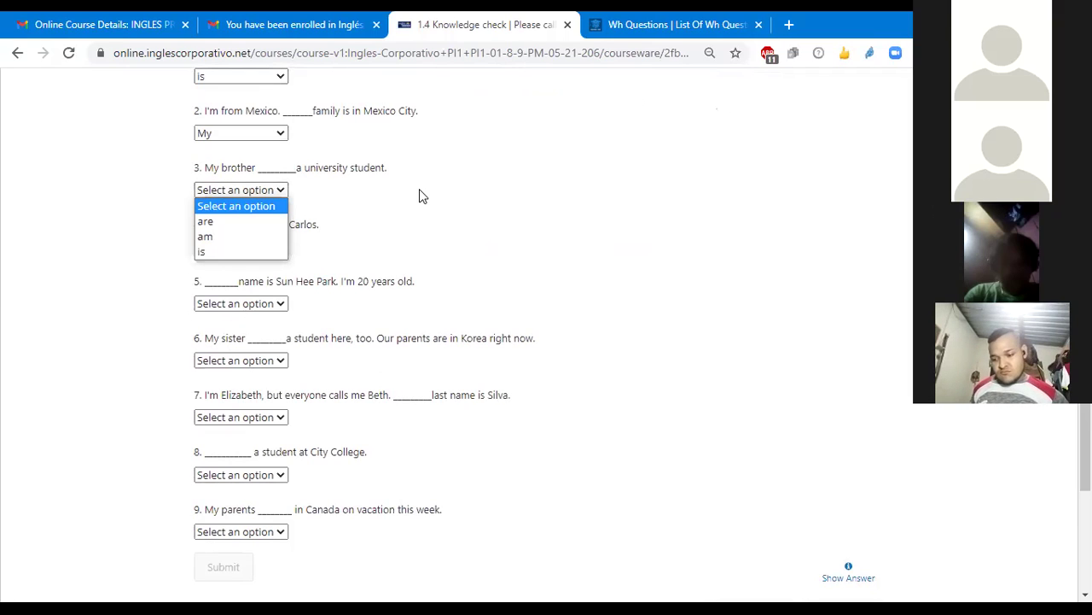
pyautogui.click(226, 252)
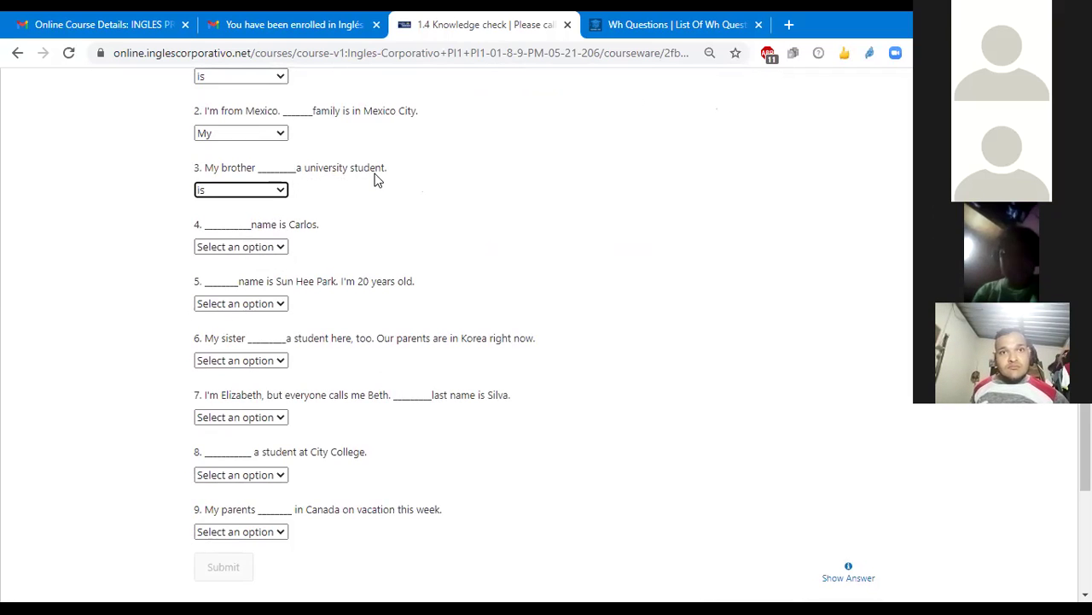
pyautogui.click(281, 247)
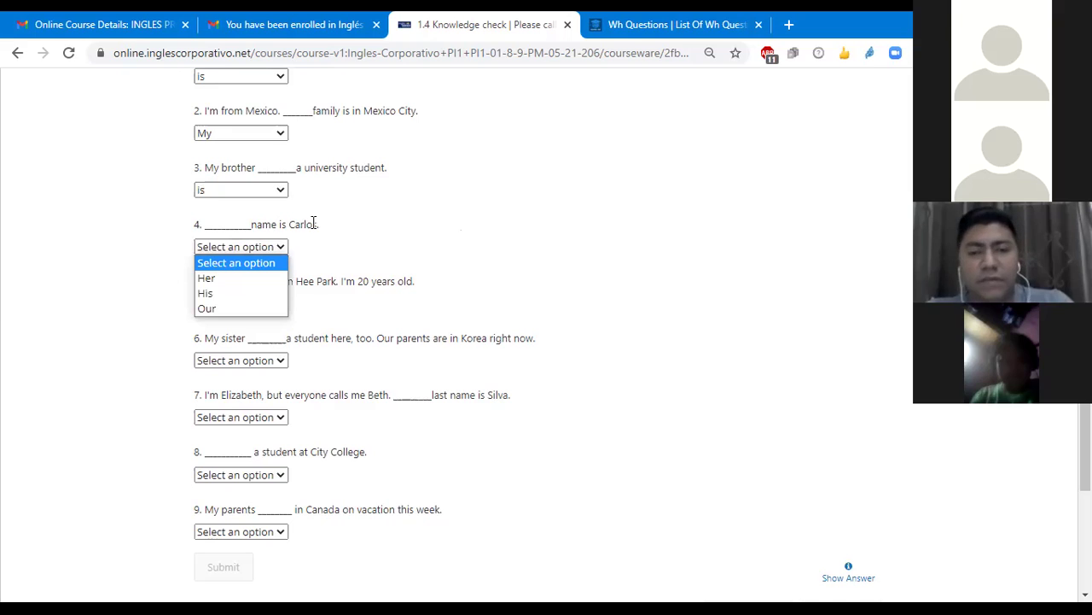
pyautogui.click(210, 294)
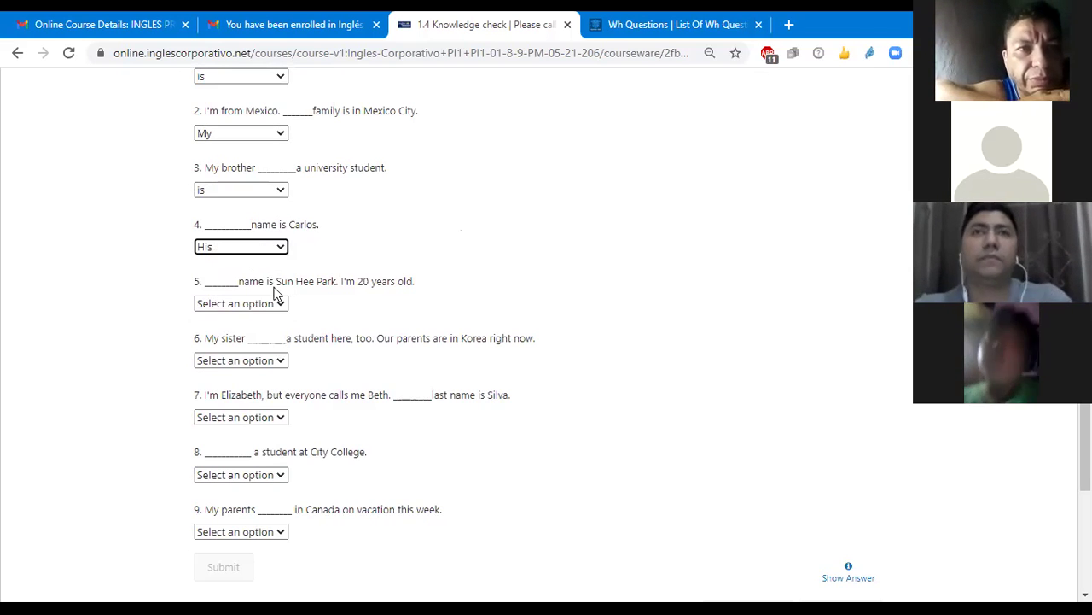
# Choose "My" for question 5 and briefly highlight the clue "I'm" in its sentence.
pyautogui.scroll(-2, 277, 290)
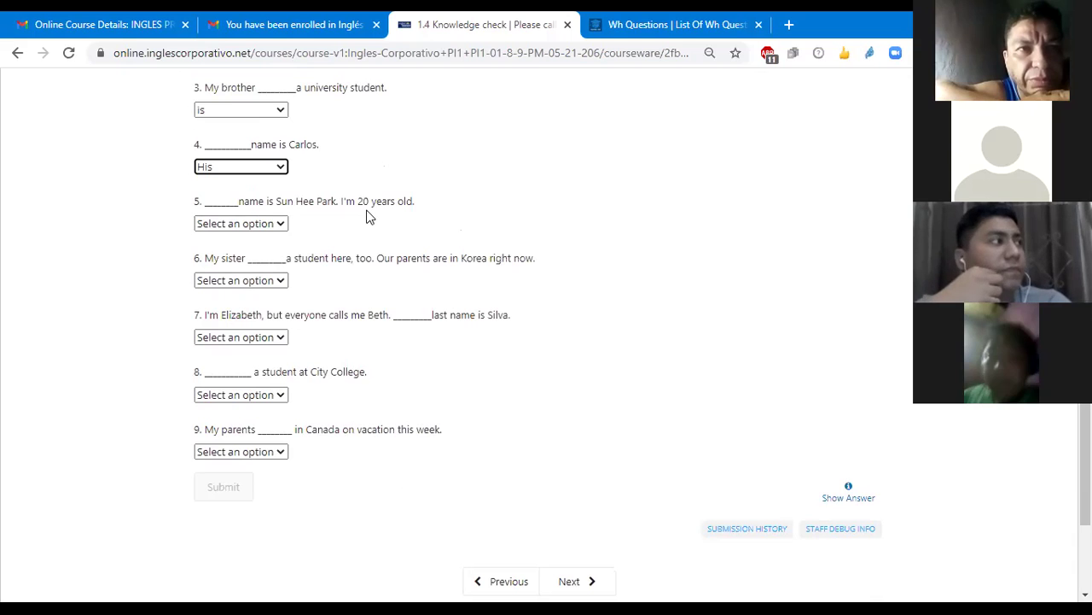
pyautogui.click(282, 225)
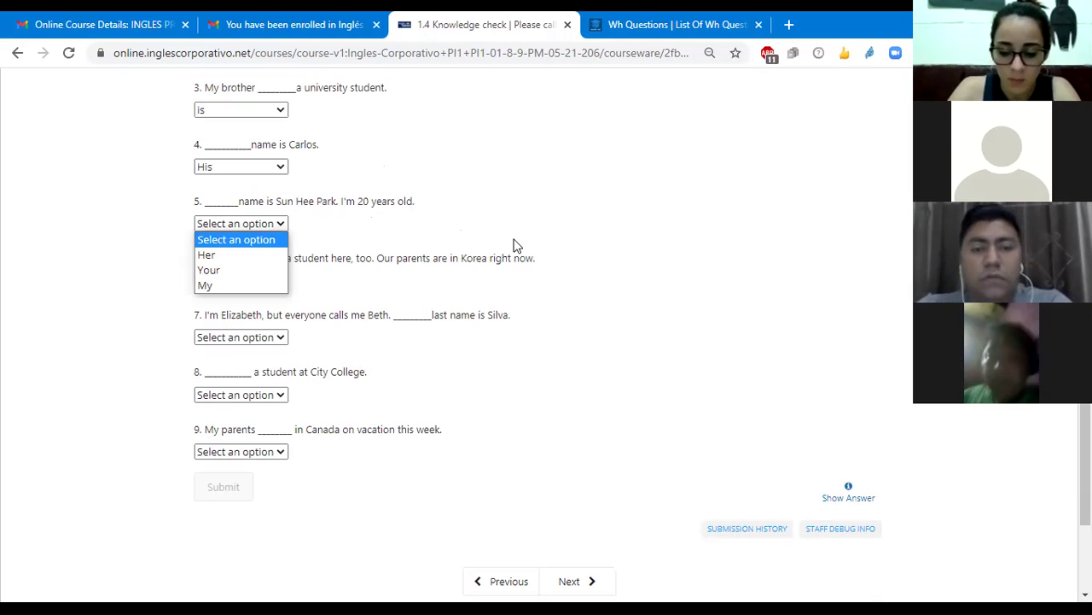
pyautogui.click(227, 285)
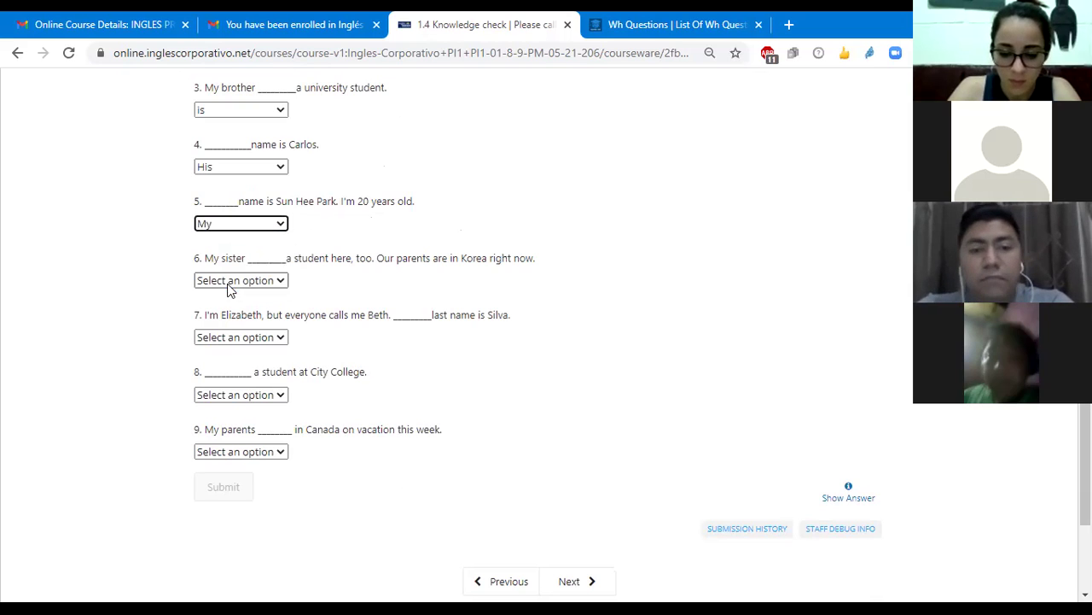
pyautogui.doubleClick(350, 202)
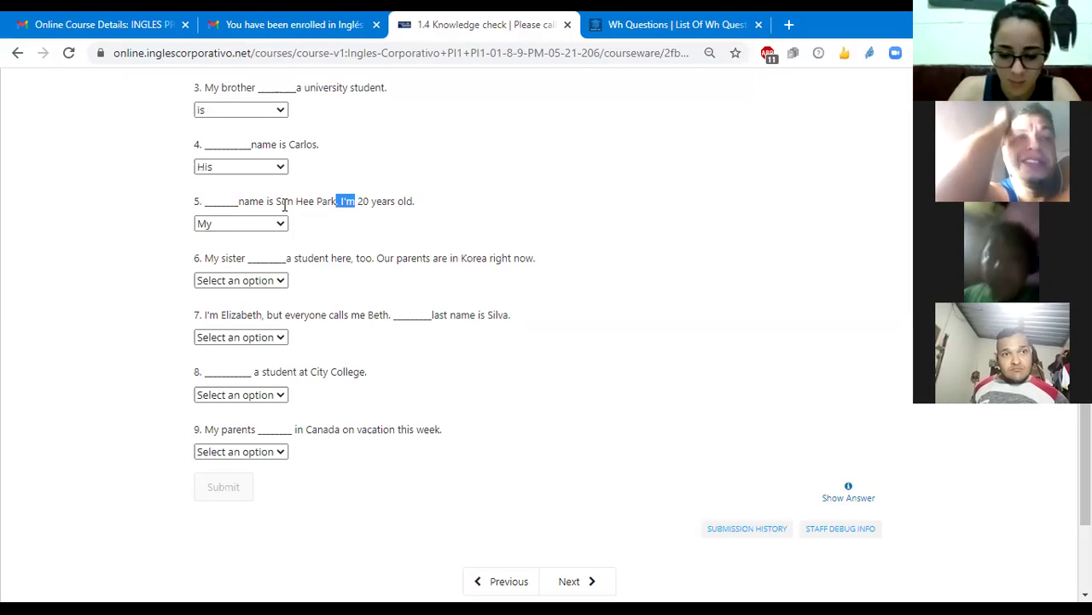
pyautogui.click(361, 225)
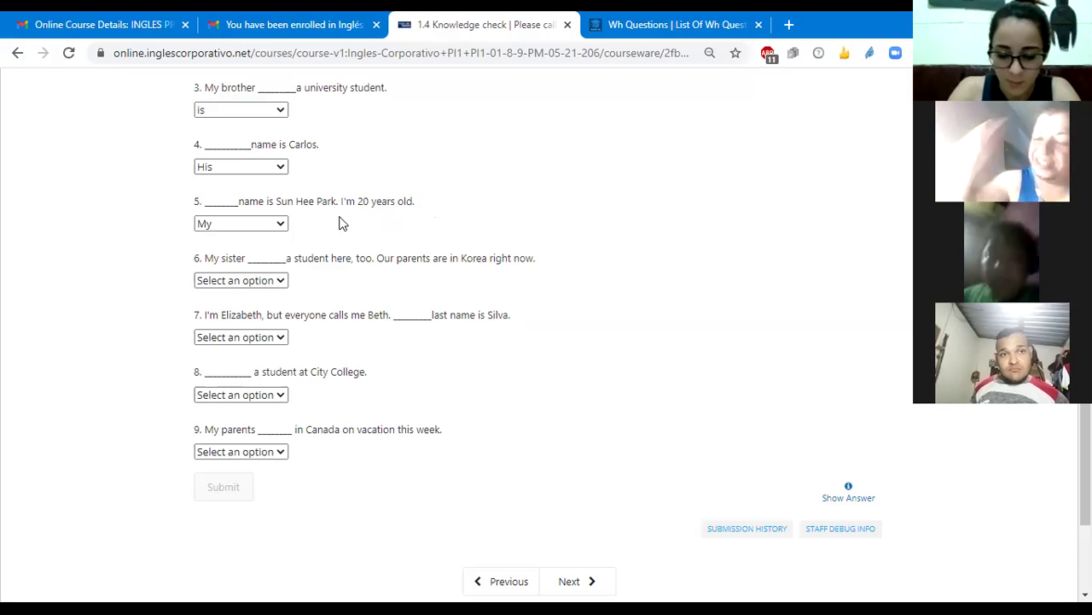
# Set the answer to question 6 about the sister to "is" and question 7 to "My".
pyautogui.scroll(-1, 339, 222)
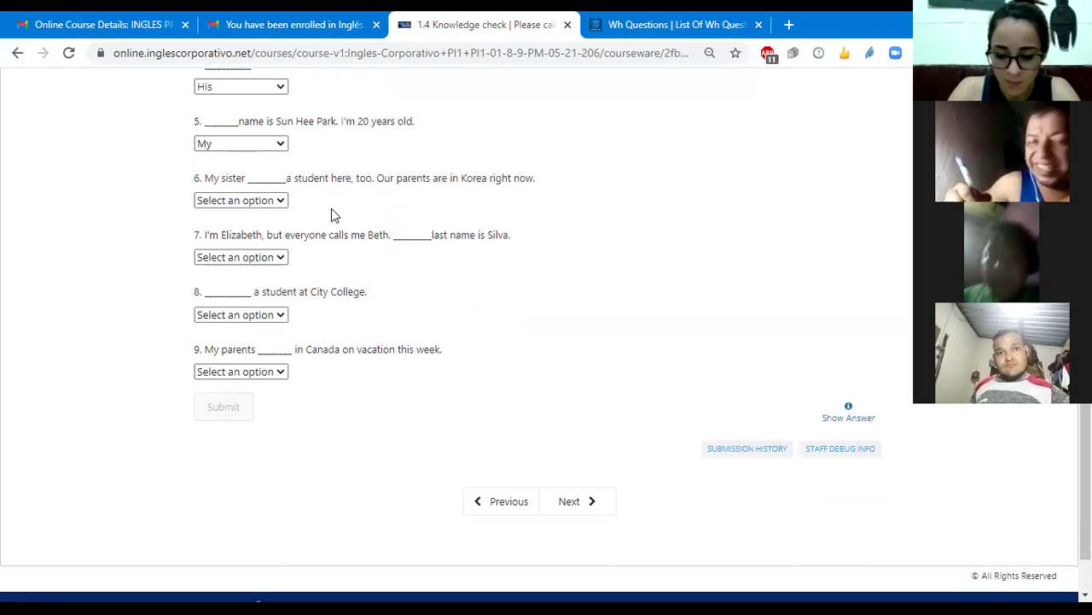
pyautogui.click(282, 200)
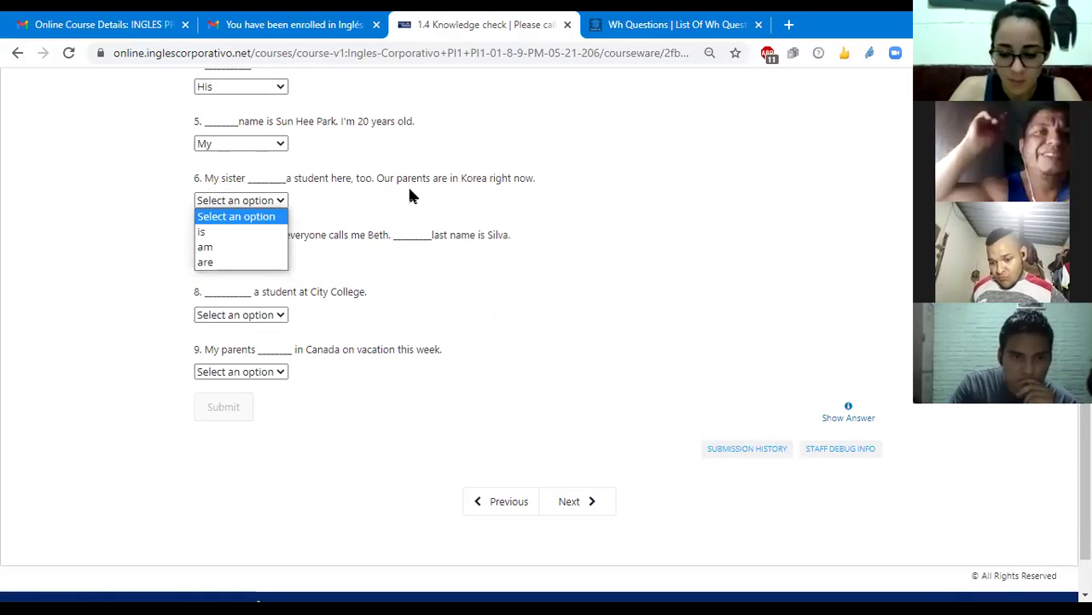
pyautogui.click(230, 241)
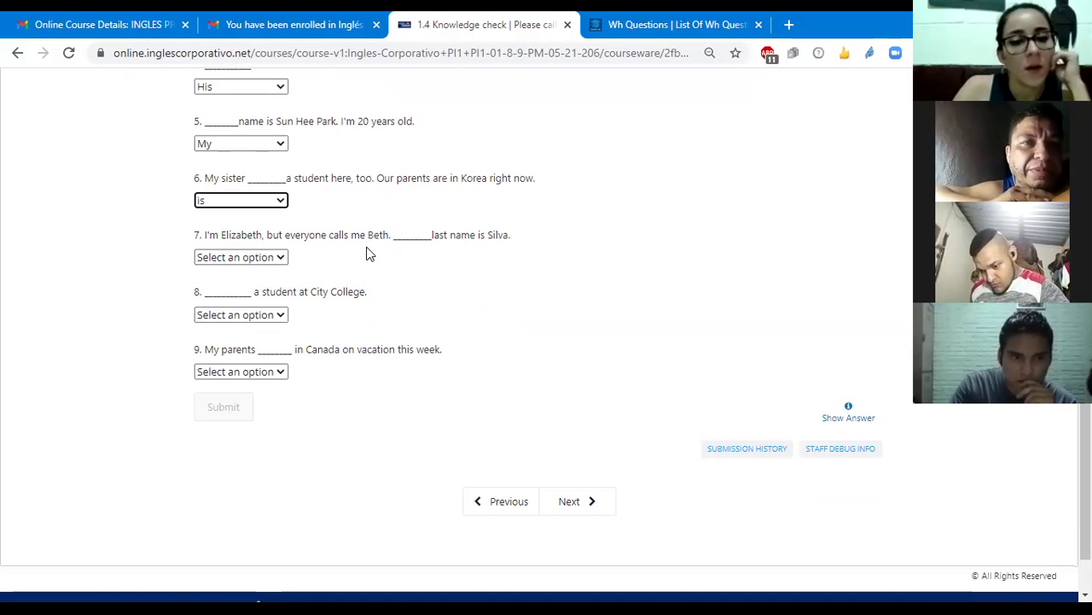
pyautogui.click(280, 259)
pyautogui.click(210, 319)
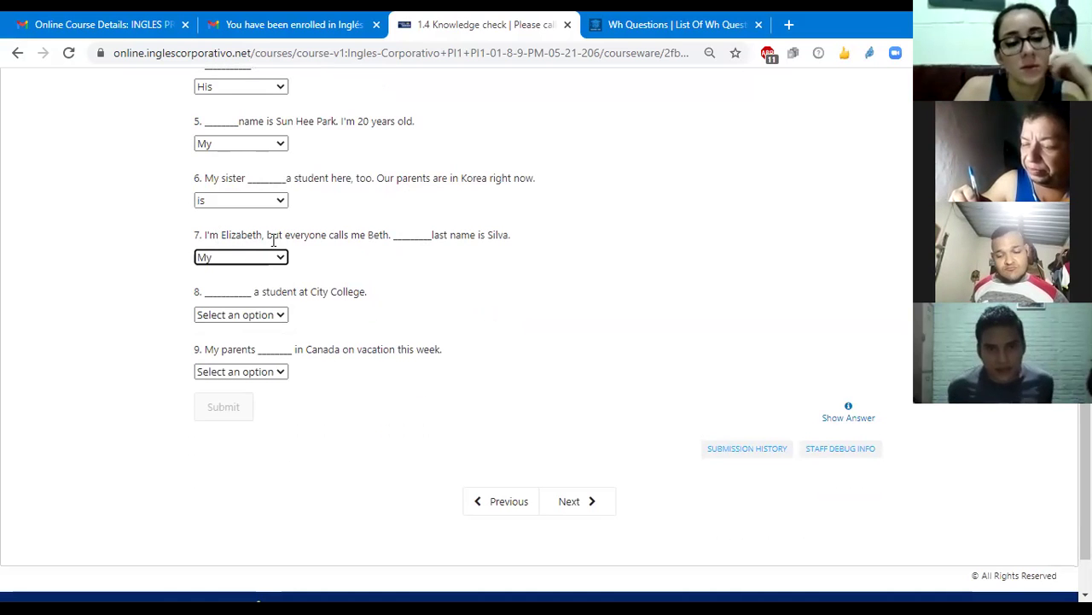
# Complete question 8 with "I'm" and question 9 about the parents with "are".
pyautogui.scroll(-1, 355, 258)
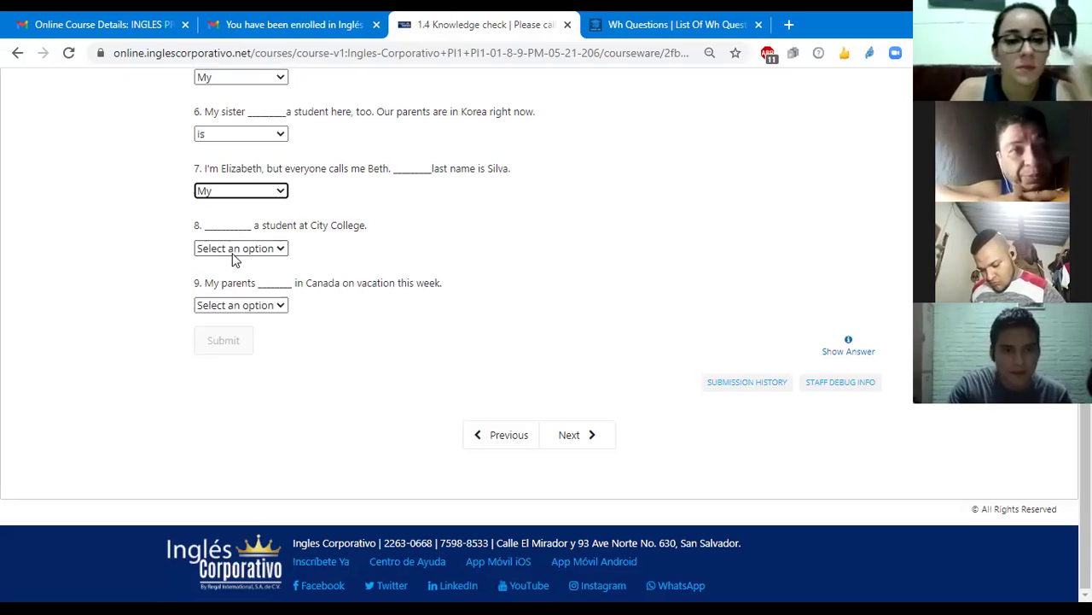
pyautogui.click(284, 252)
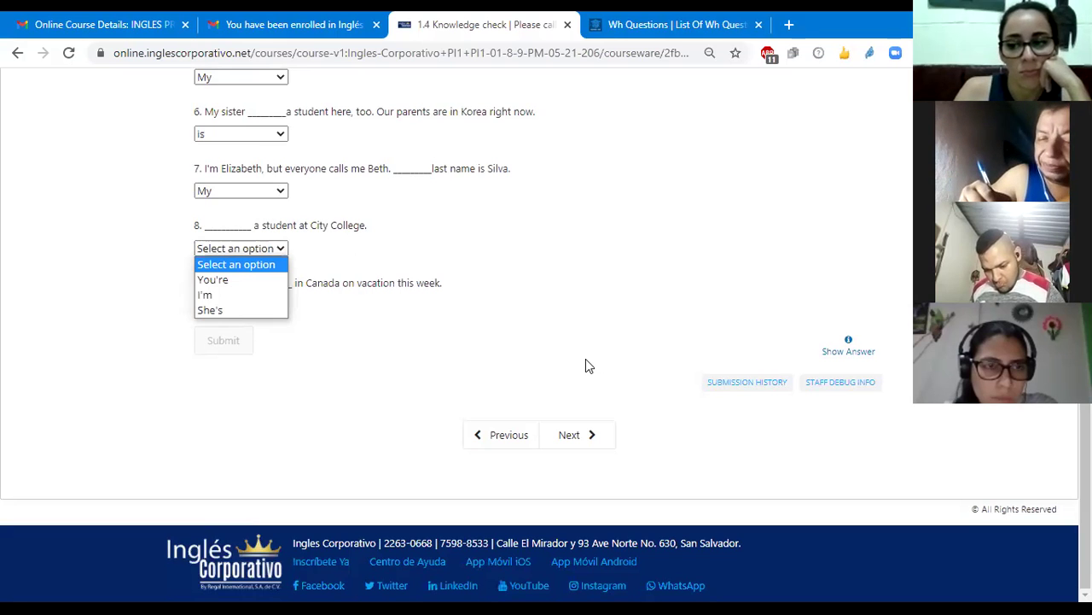
pyautogui.click(238, 295)
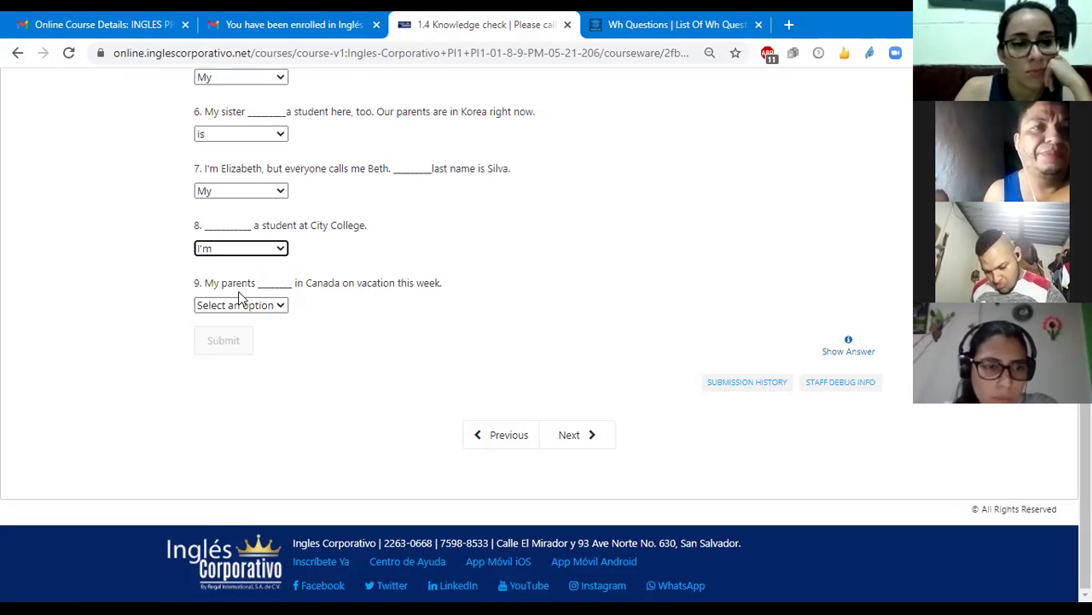
pyautogui.click(281, 306)
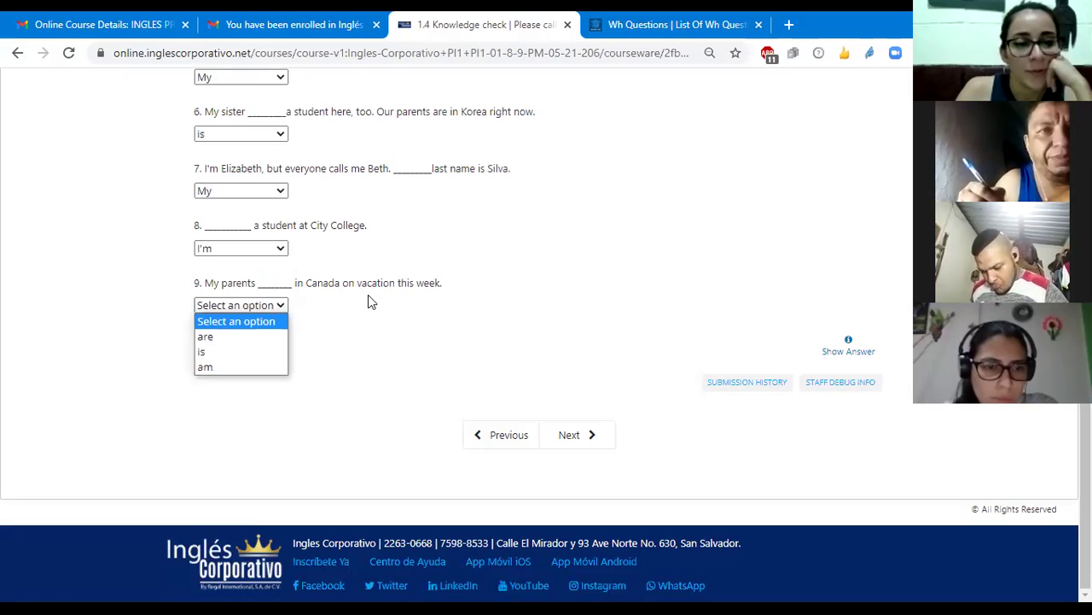
pyautogui.click(249, 282)
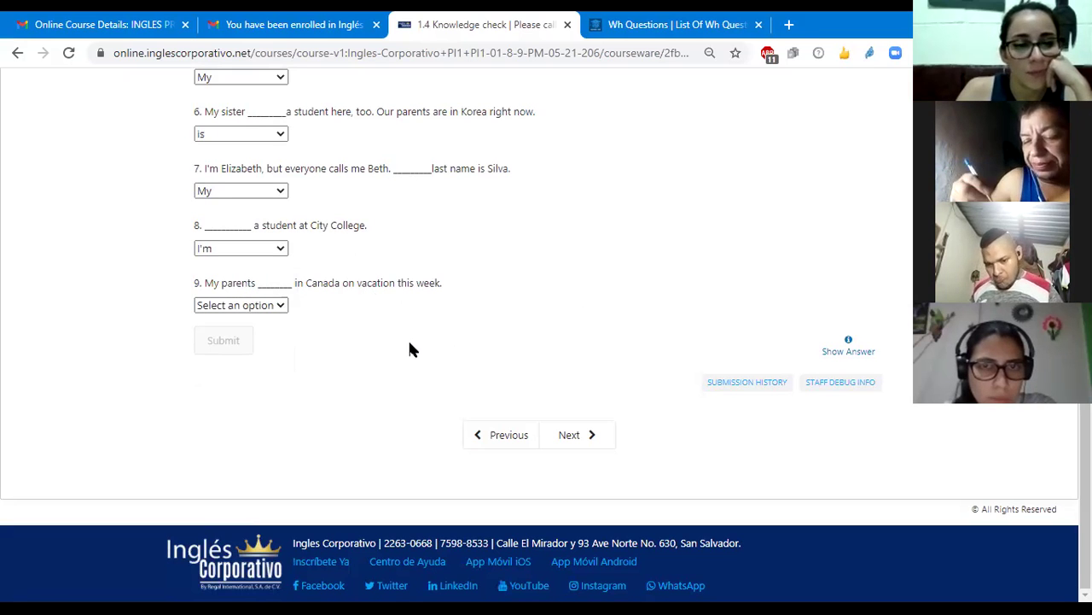
pyautogui.click(280, 305)
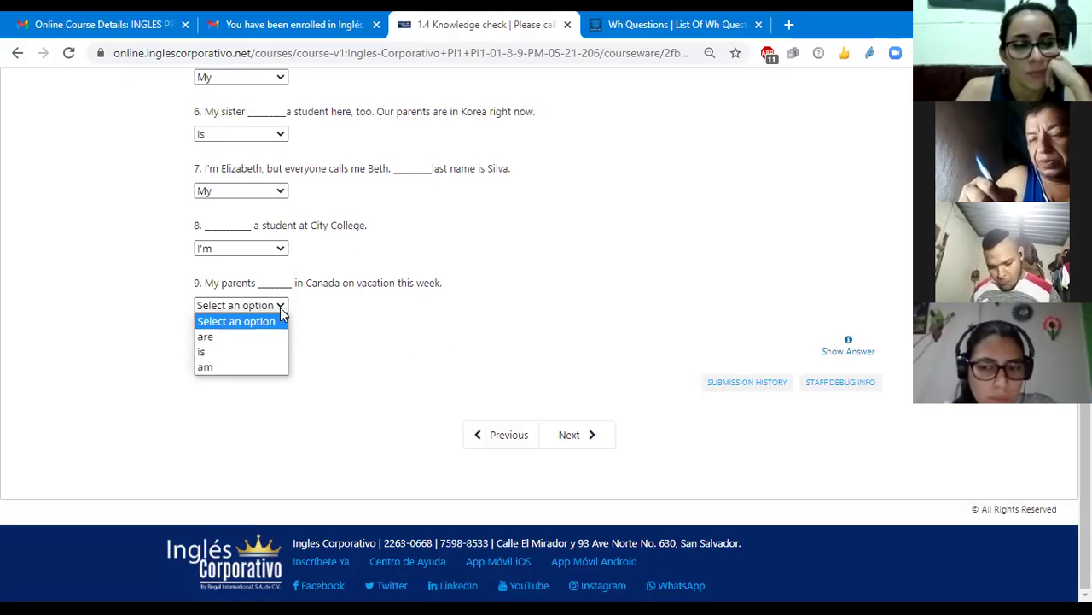
pyautogui.click(217, 340)
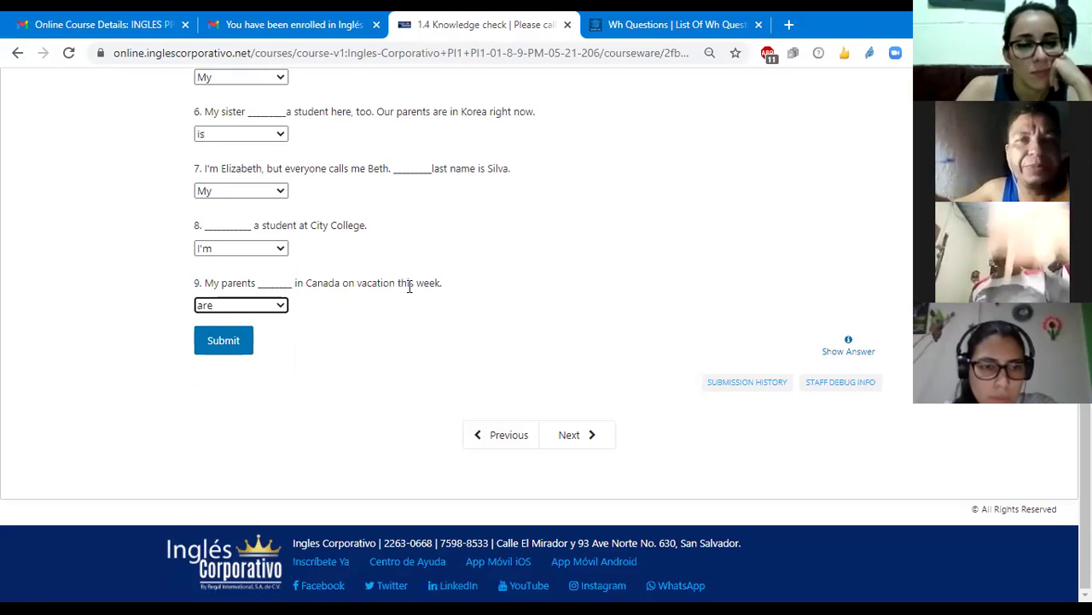
# Look over all nine chosen answers and submit the knowledge check for grading.
pyautogui.scroll(6, 485, 282)
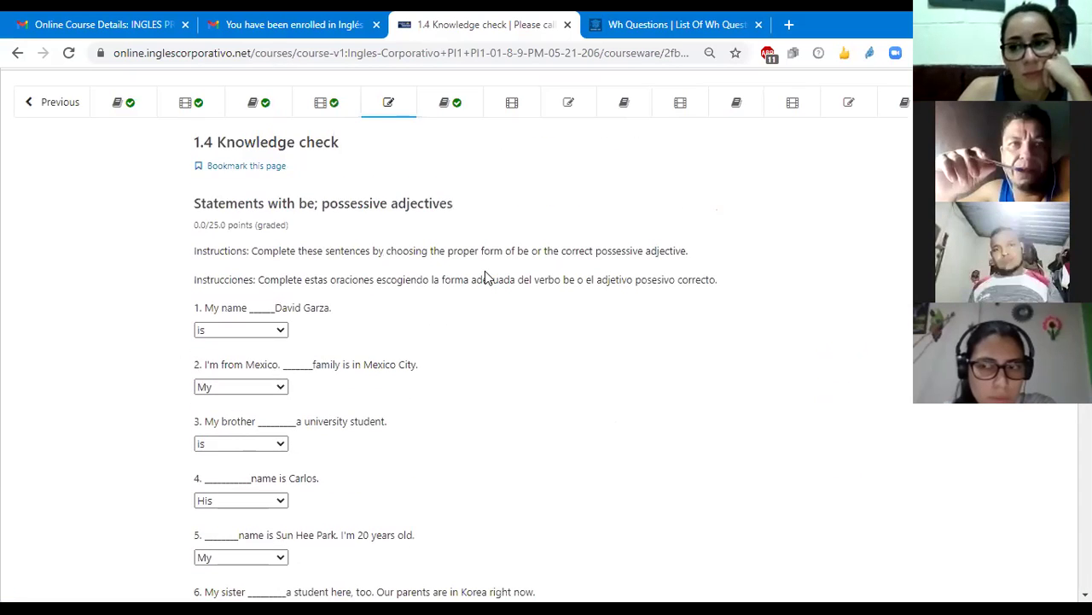
pyautogui.scroll(-6, 485, 273)
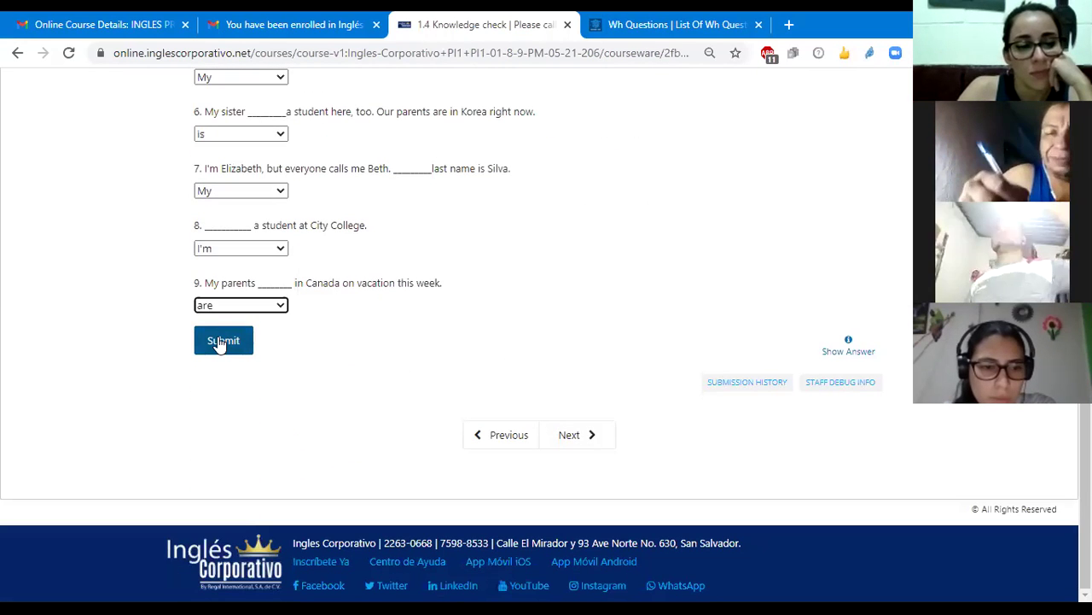
pyautogui.click(220, 343)
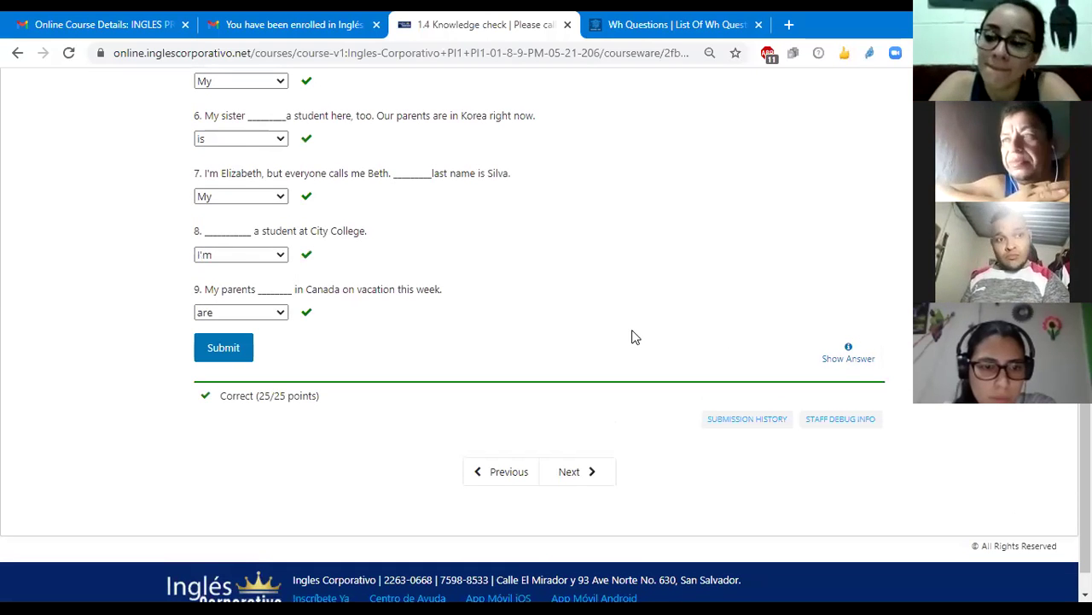
# Review the graded sentences and the marking of each answer from question 1 to question 9.
pyautogui.scroll(2, 634, 329)
pyautogui.scroll(1, 632, 328)
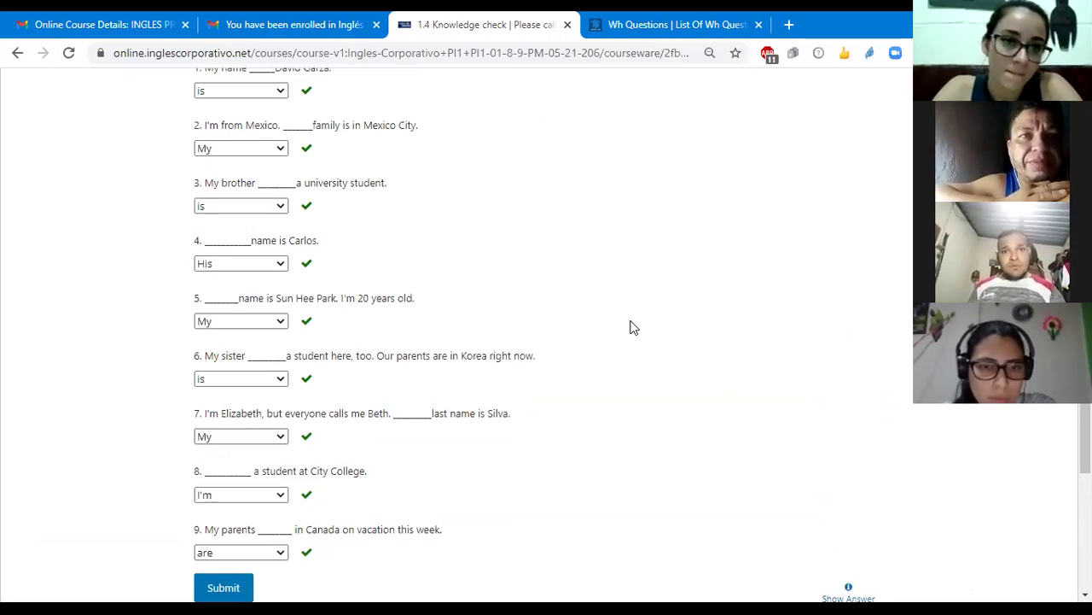
pyautogui.scroll(-2, 633, 328)
pyautogui.scroll(-1, 634, 329)
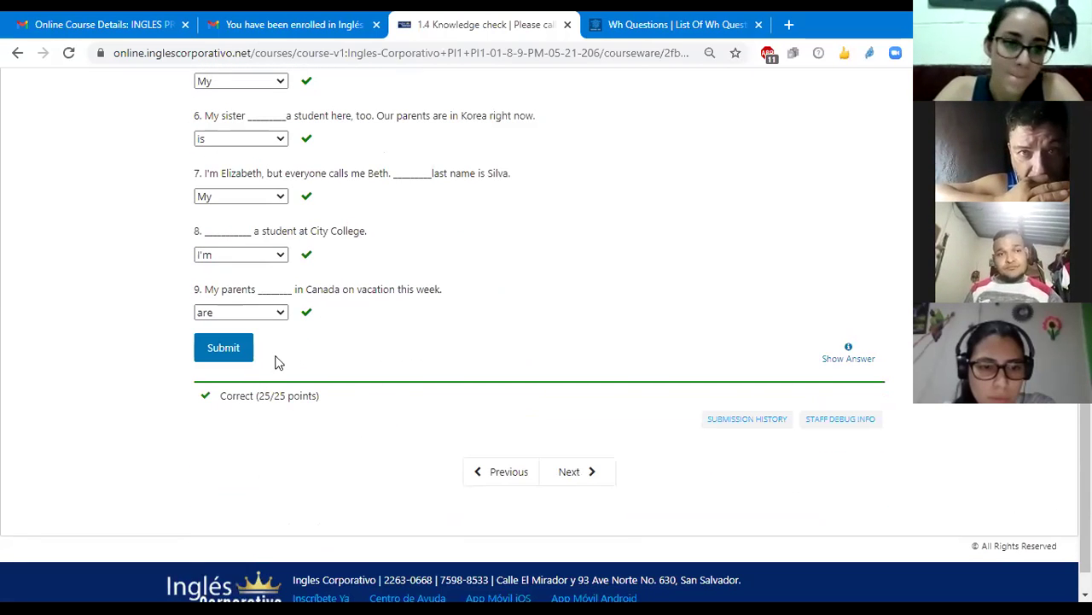
pyautogui.scroll(5, 360, 374)
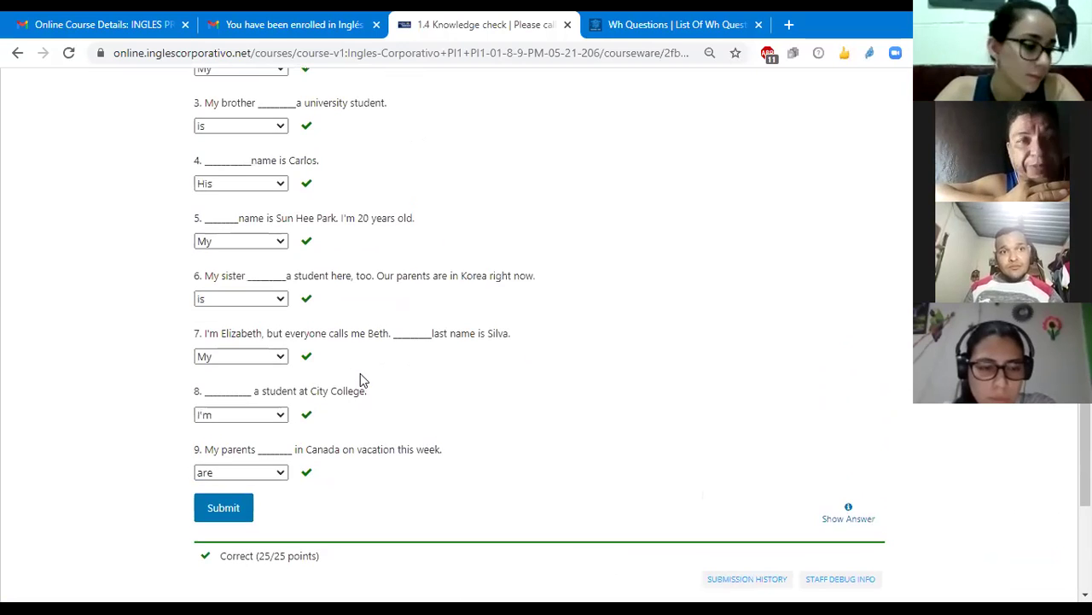
pyautogui.scroll(1, 359, 375)
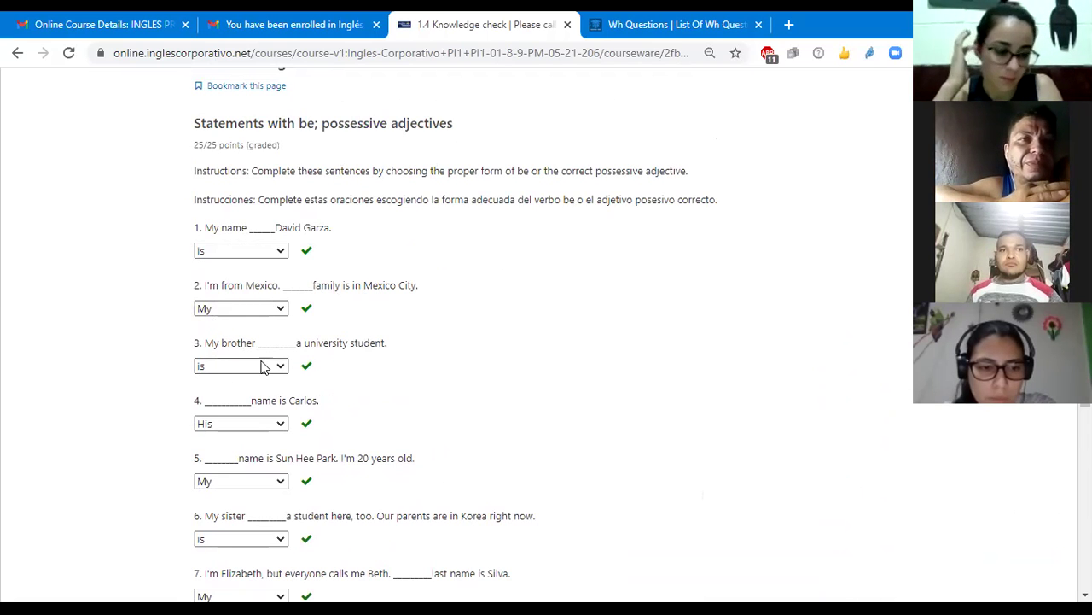
pyautogui.scroll(1, 339, 344)
pyautogui.scroll(-1, 338, 344)
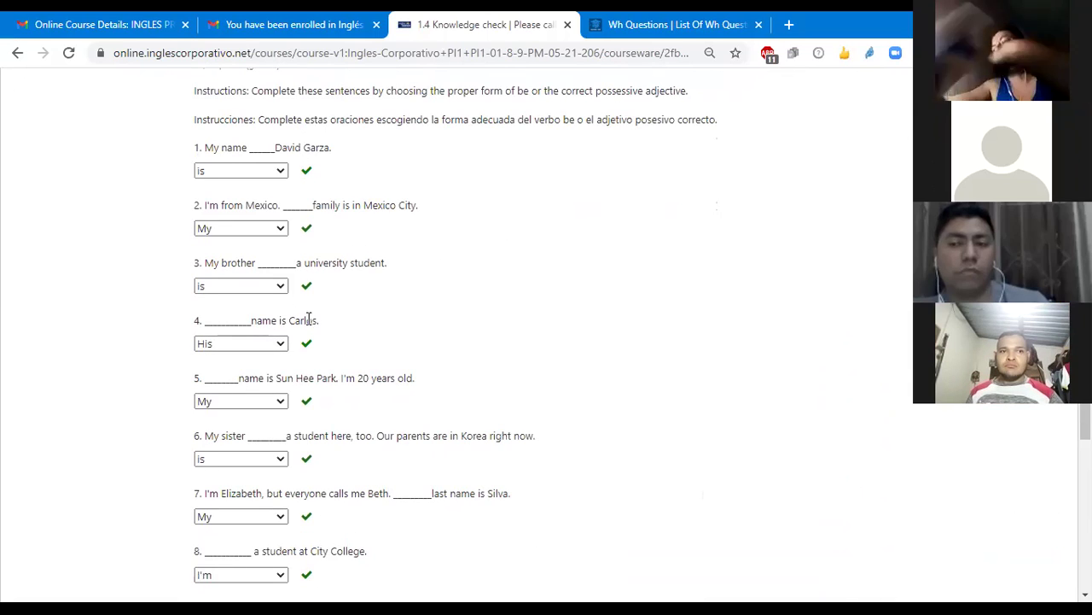
pyautogui.scroll(-2, 314, 341)
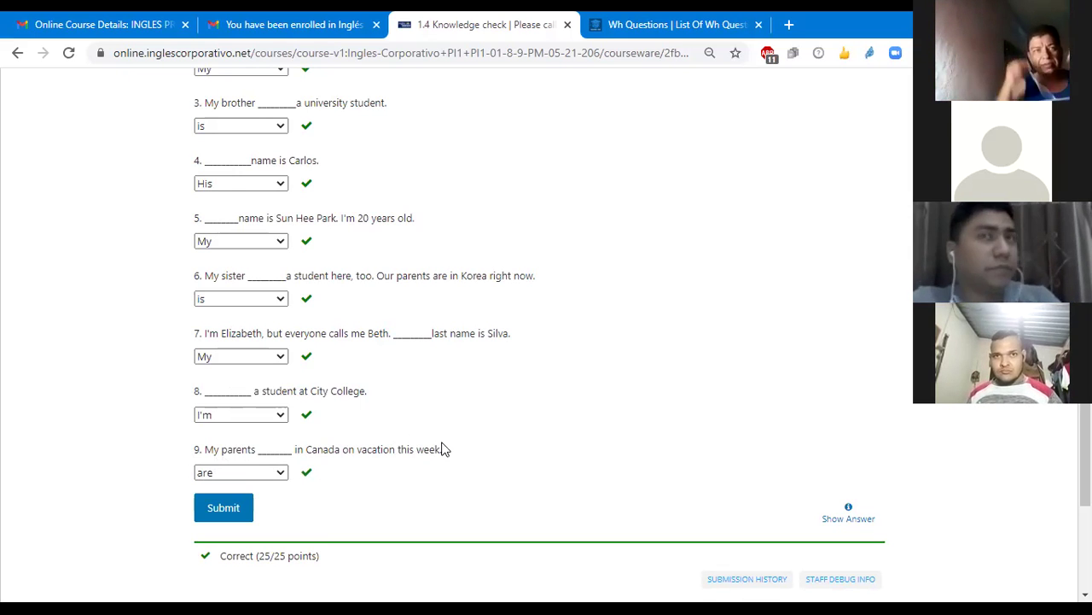
# Look over the graded 1.4 Knowledge check again, from the instructions through question 9 and the overall score.
pyautogui.scroll(-2, 440, 449)
pyautogui.scroll(6, 441, 449)
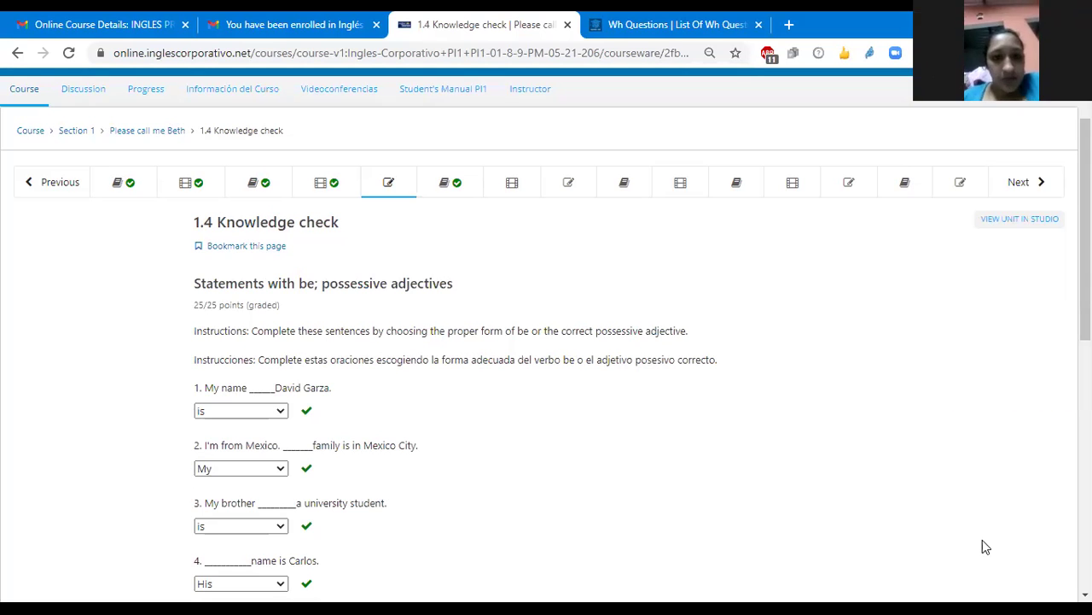
pyautogui.scroll(-1, 281, 405)
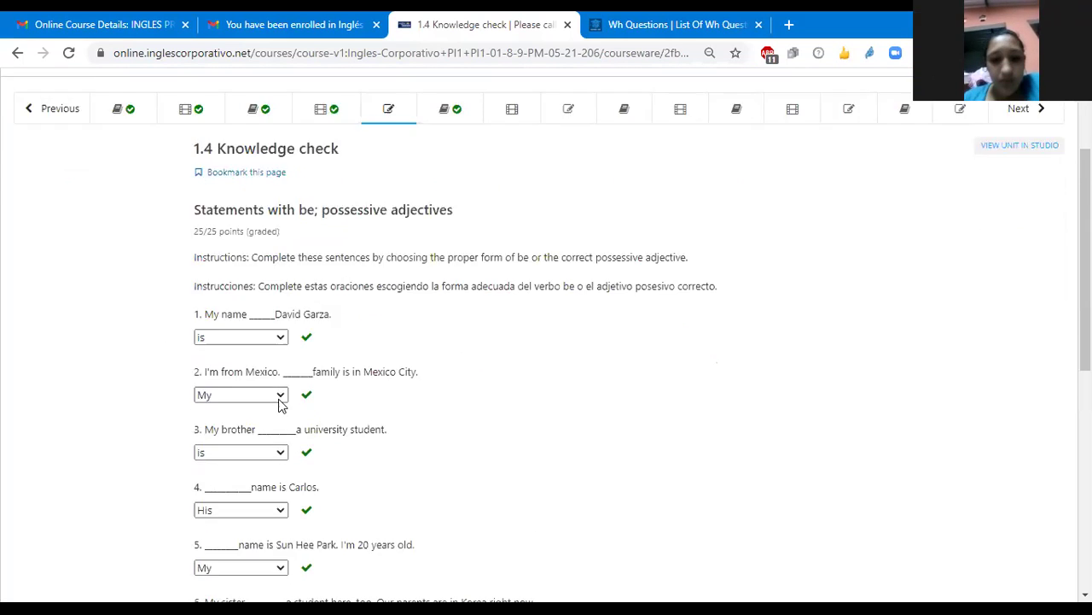
pyautogui.scroll(-1, 282, 405)
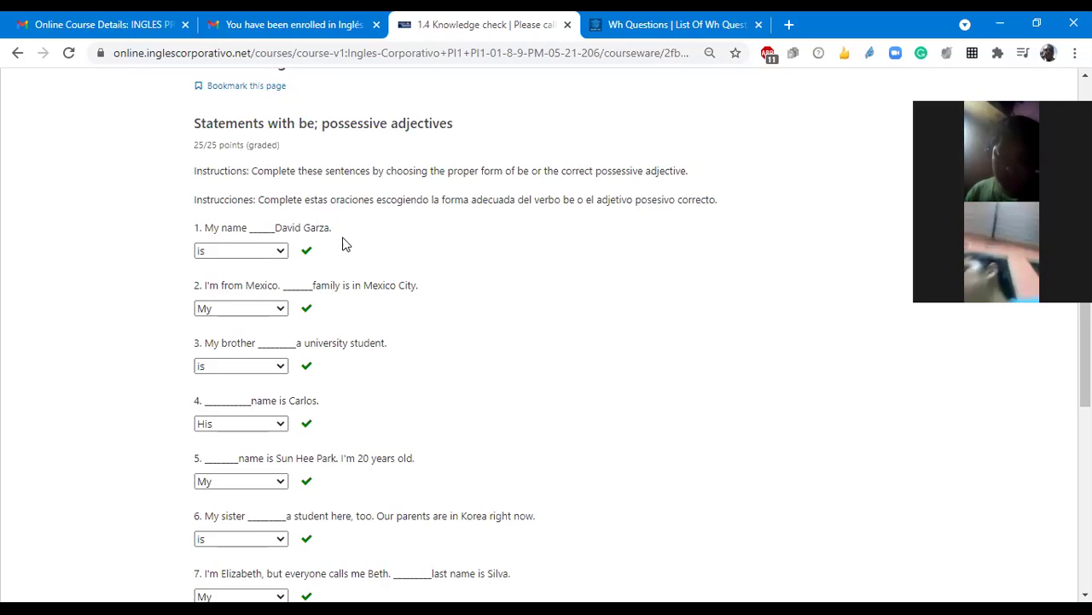
pyautogui.scroll(-2, 345, 242)
pyautogui.scroll(-4, 345, 244)
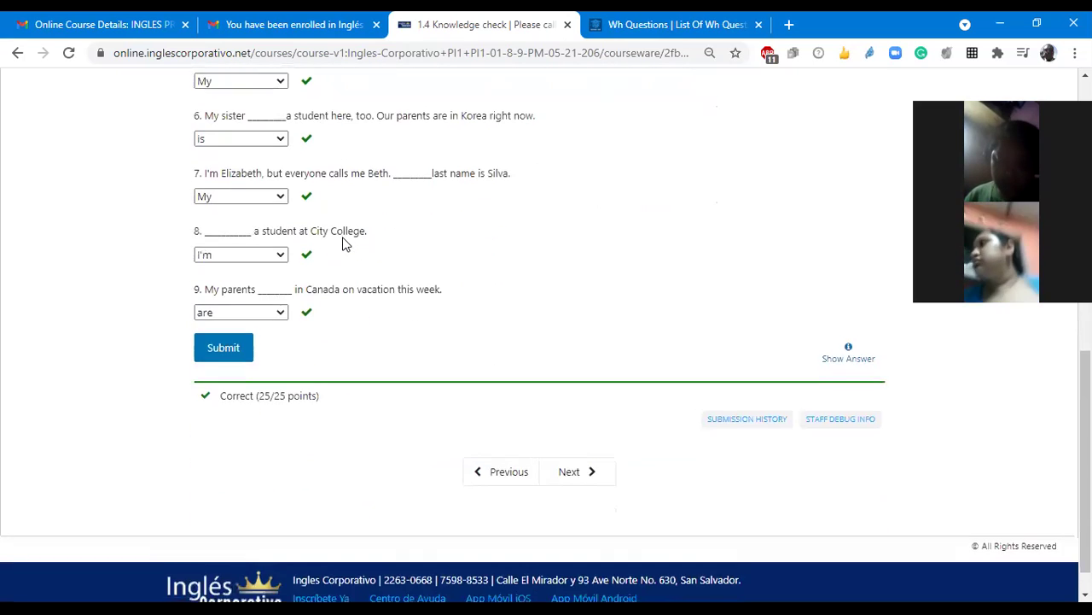
pyautogui.scroll(3, 345, 244)
pyautogui.scroll(9, 345, 245)
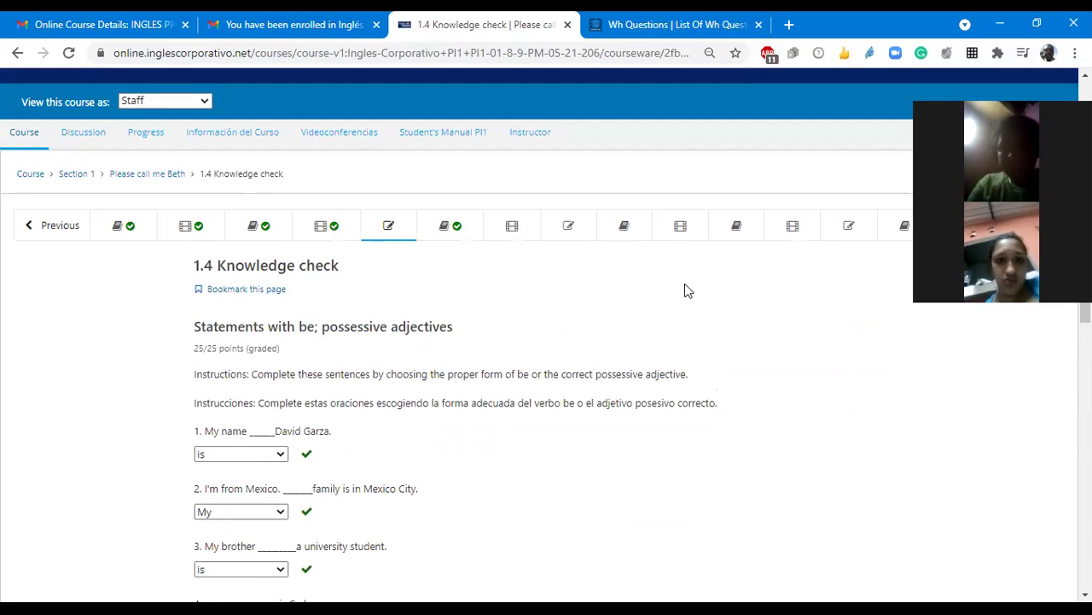
pyautogui.scroll(-4, 628, 310)
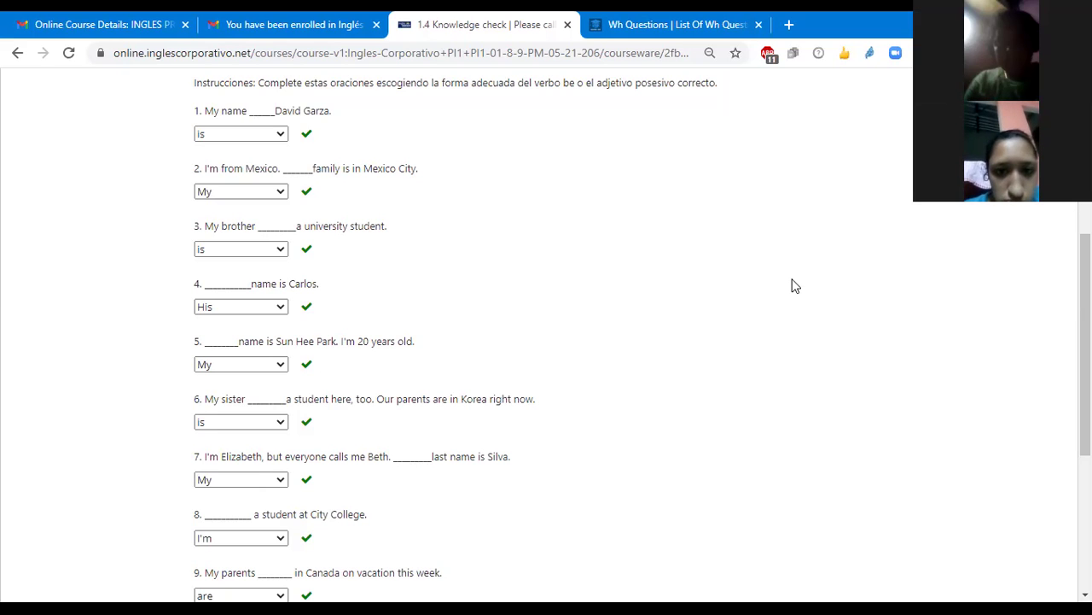
pyautogui.scroll(-1, 792, 285)
pyautogui.scroll(-1, 792, 285)
pyautogui.scroll(2, 792, 285)
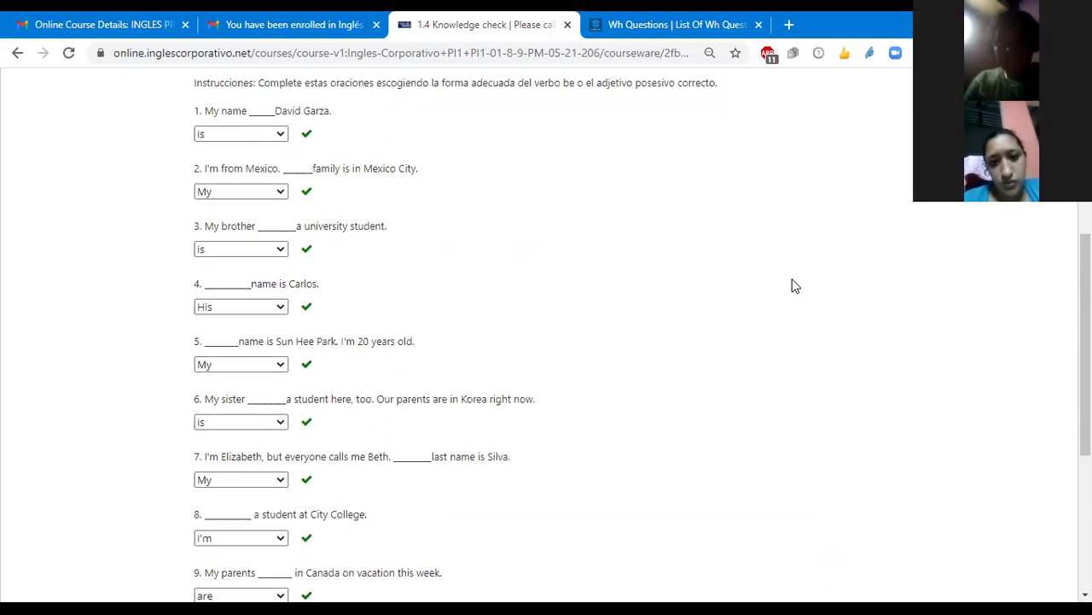
pyautogui.scroll(-1, 792, 286)
pyautogui.scroll(1, 792, 283)
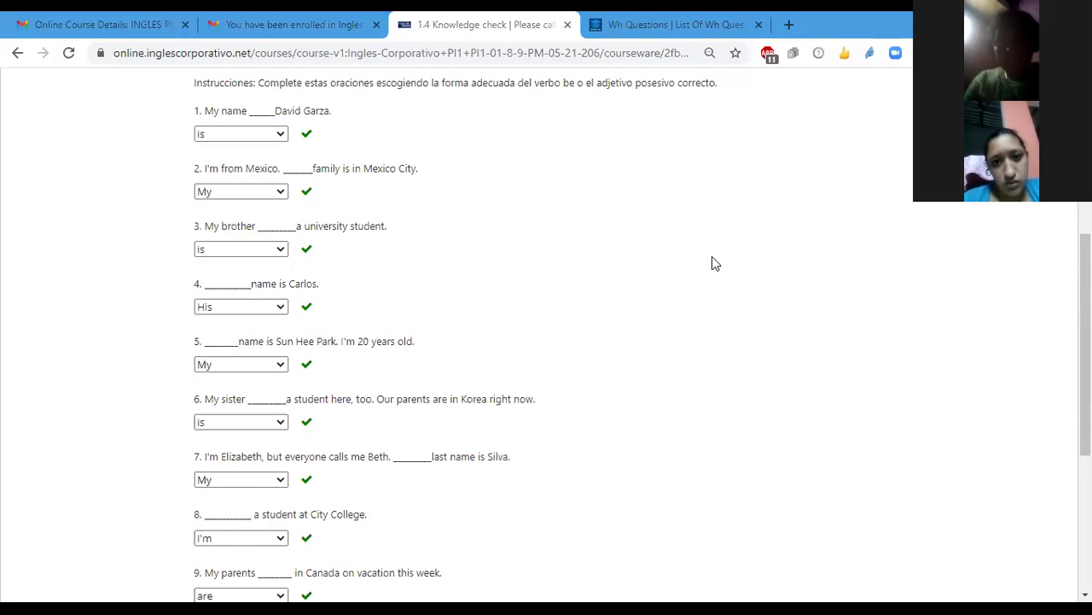
pyautogui.scroll(-1, 712, 260)
pyautogui.scroll(1, 712, 259)
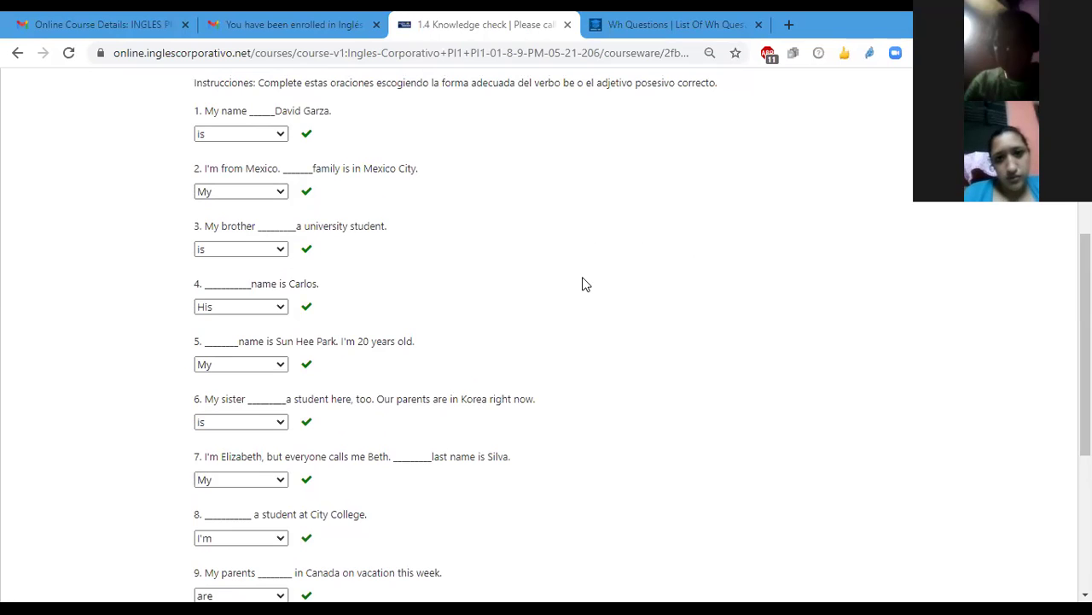
pyautogui.scroll(-1, 584, 282)
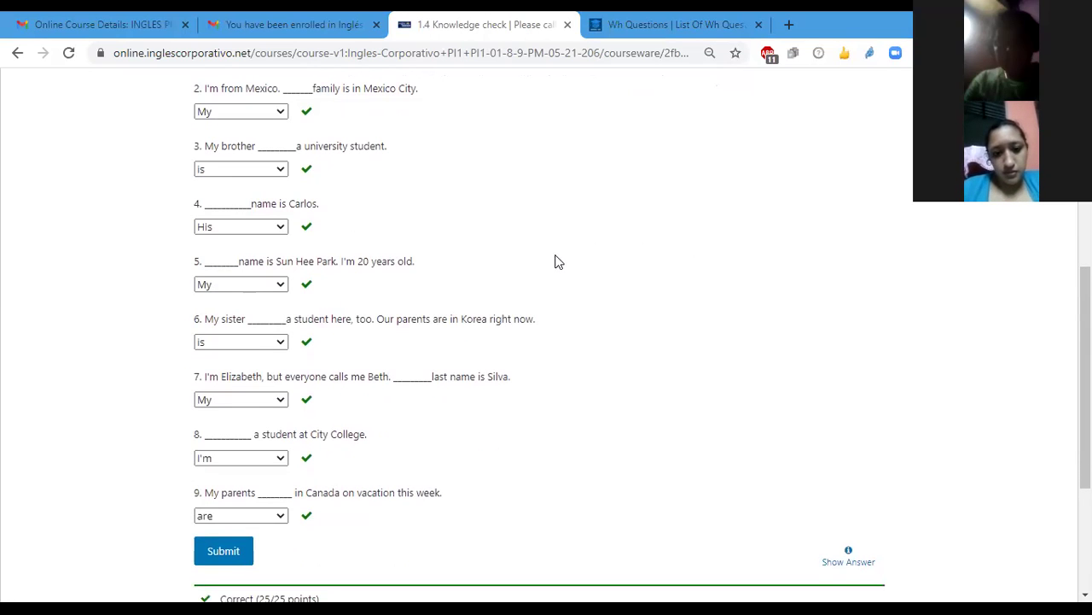
pyautogui.scroll(1, 549, 254)
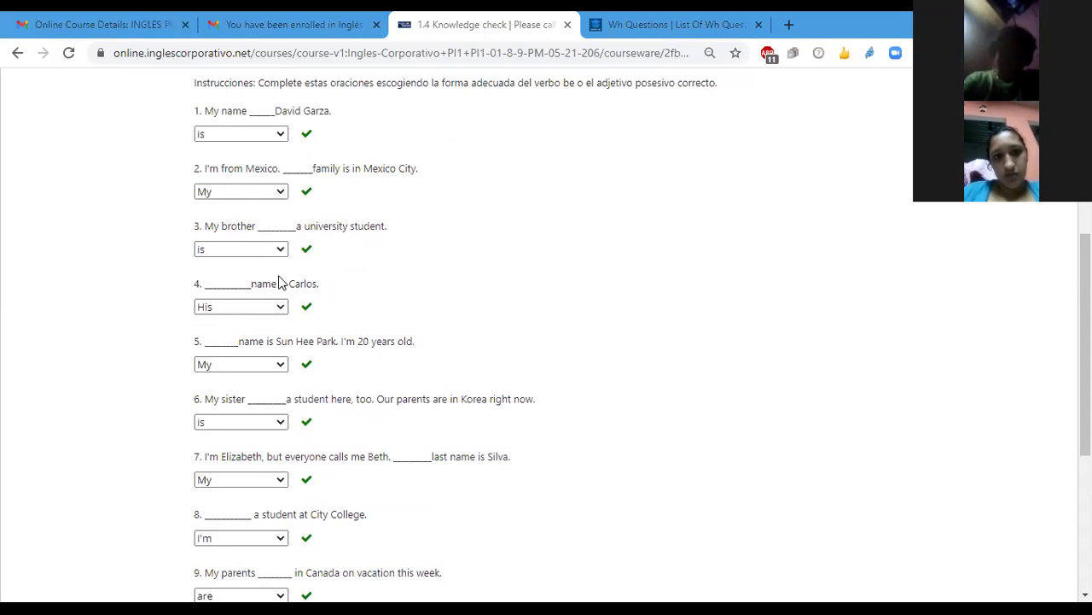
pyautogui.scroll(-2, 413, 328)
pyautogui.scroll(4, 416, 328)
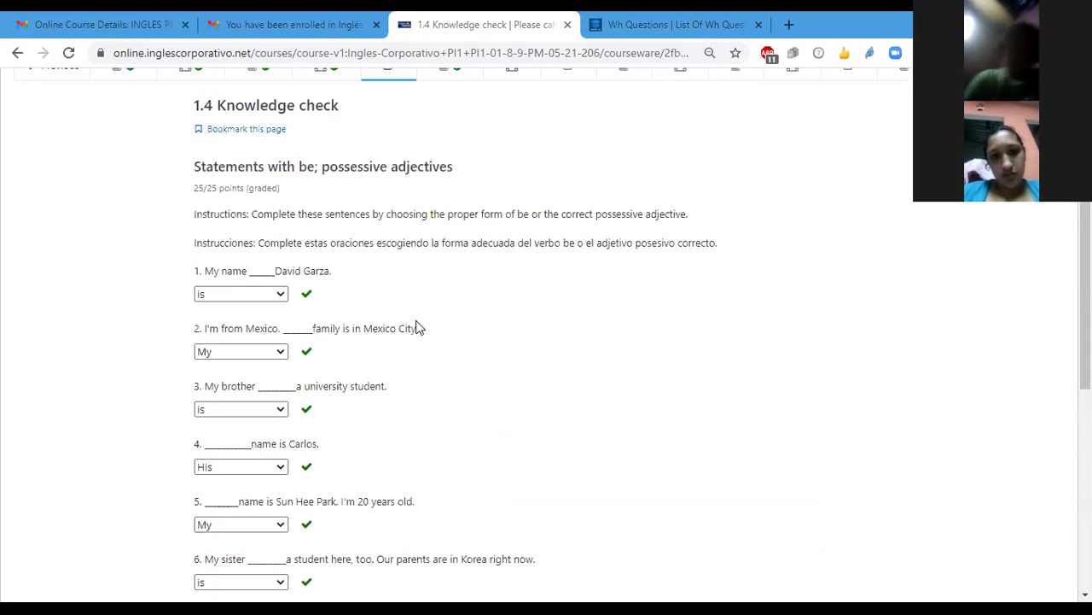
pyautogui.scroll(2, 418, 324)
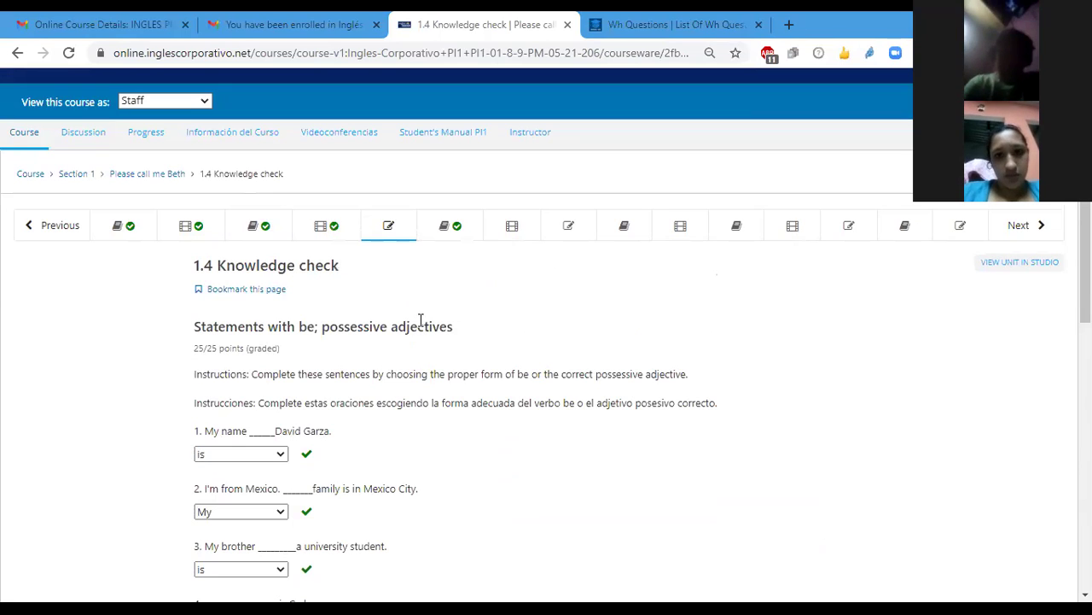
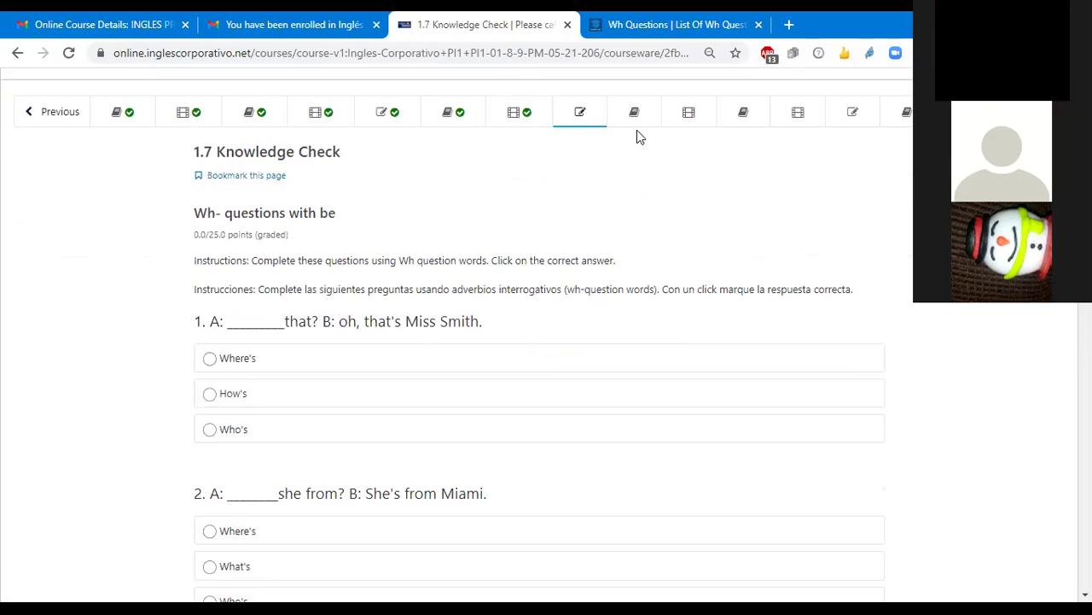
# View the 1.8 Lesson Objective unit and return to the 1.7 Knowledge Check on Wh- questions with be.
pyautogui.click(635, 113)
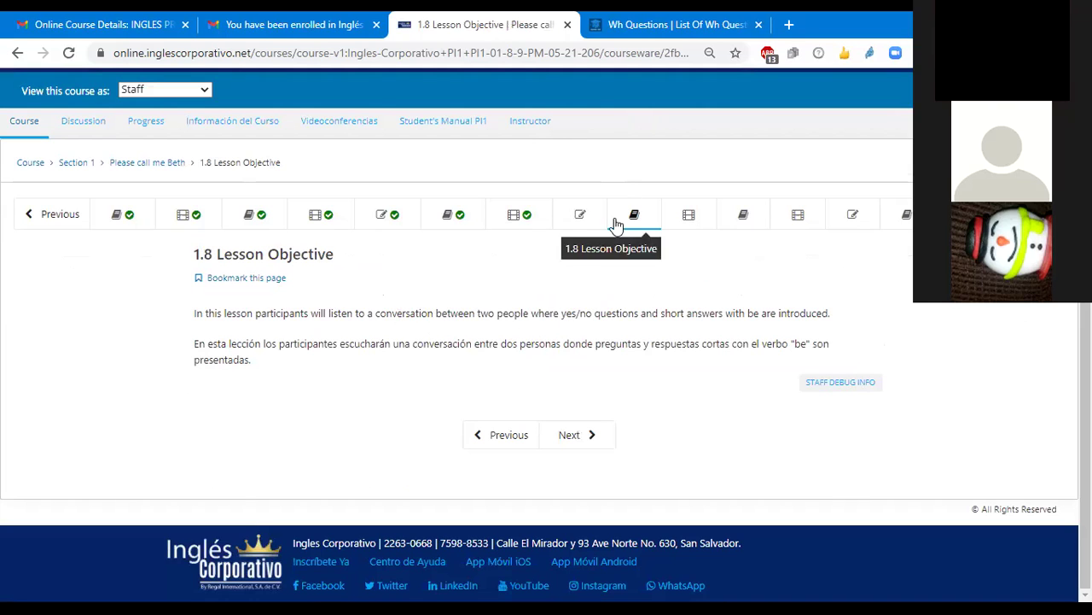
pyautogui.click(568, 229)
pyautogui.scroll(-1, 424, 353)
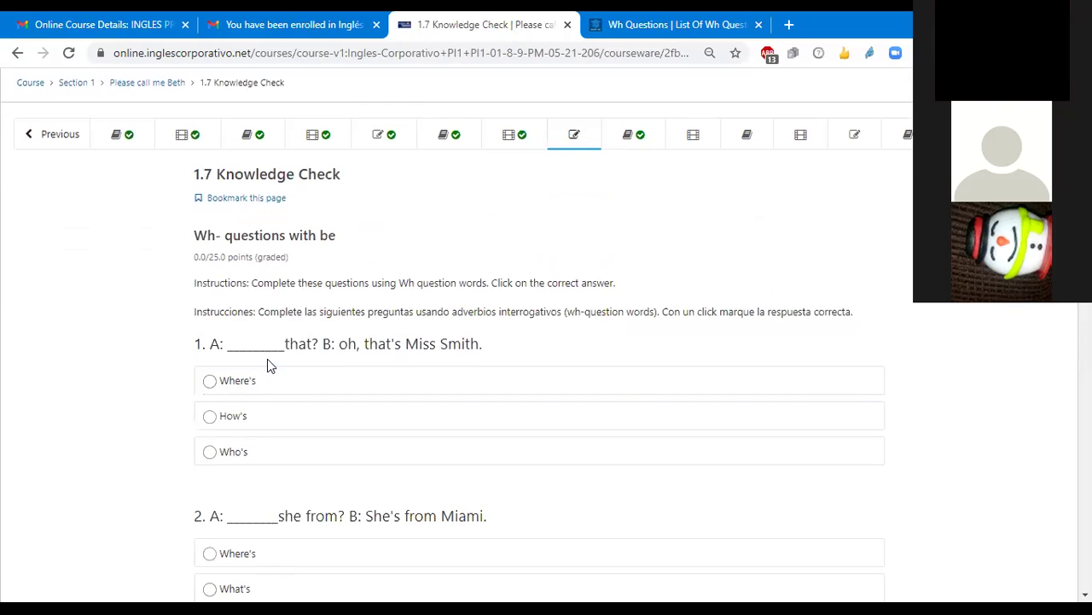
# Highlight speaker B's reply in question 1 of the 1.7 Knowledge Check and answer the question with "Who's".
pyautogui.scroll(-2, 256, 350)
pyautogui.scroll(1, 281, 310)
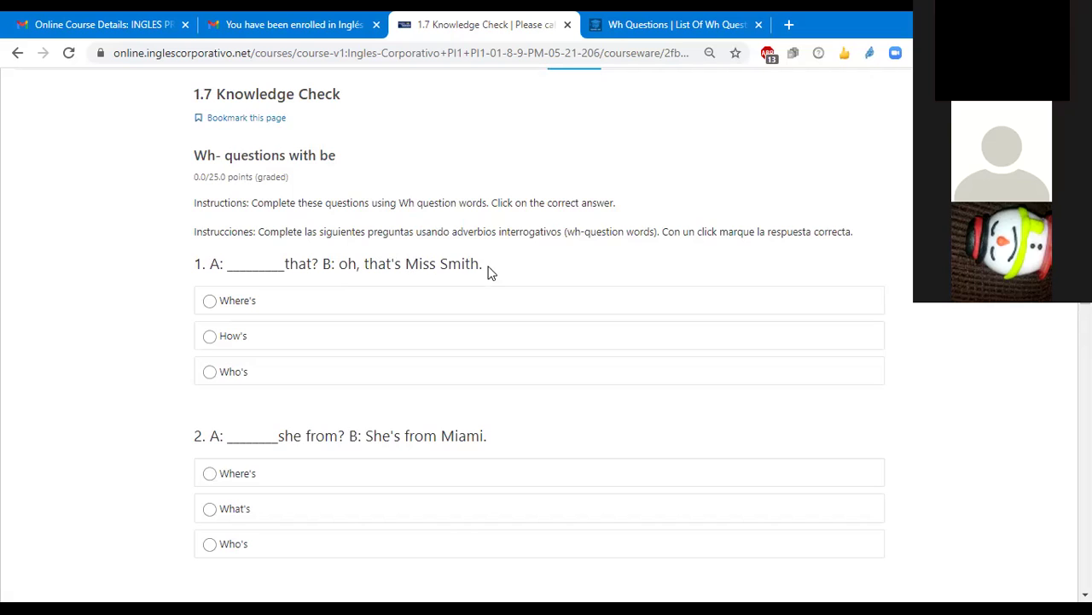
pyautogui.moveTo(482, 265); pyautogui.dragTo(324, 268)
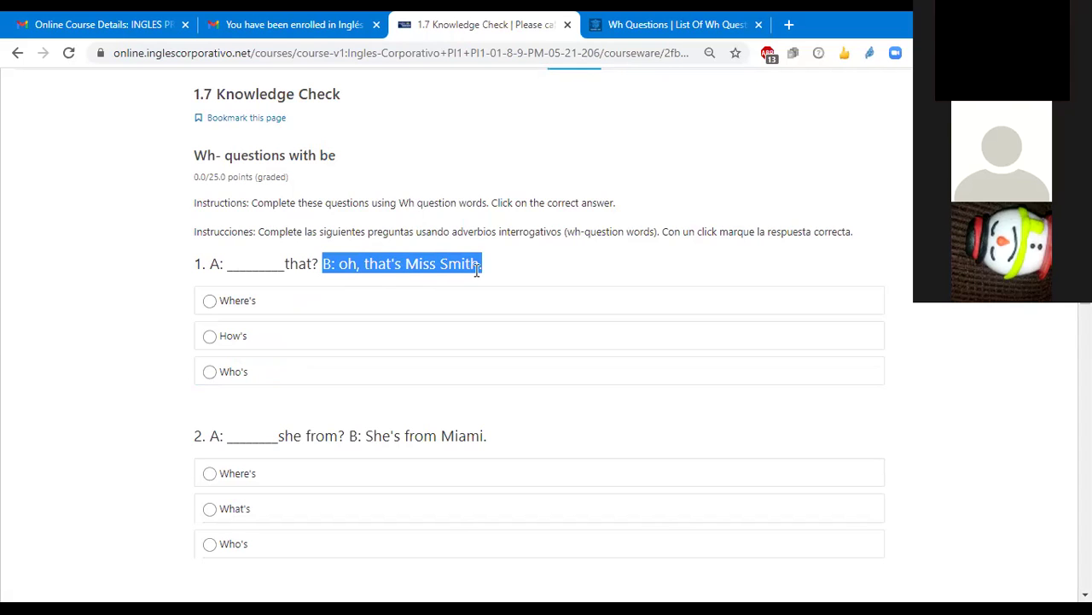
pyautogui.click(210, 373)
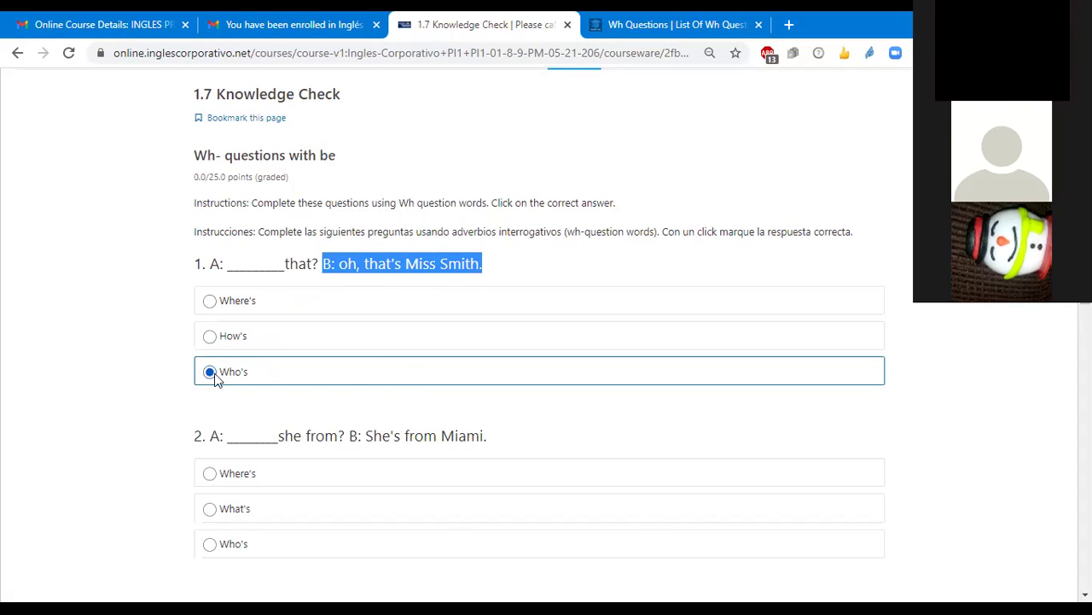
# Highlight the replies in questions 2 and 3, answering where she is from with "Where's" and her first name with "What's".
pyautogui.scroll(-3, 405, 367)
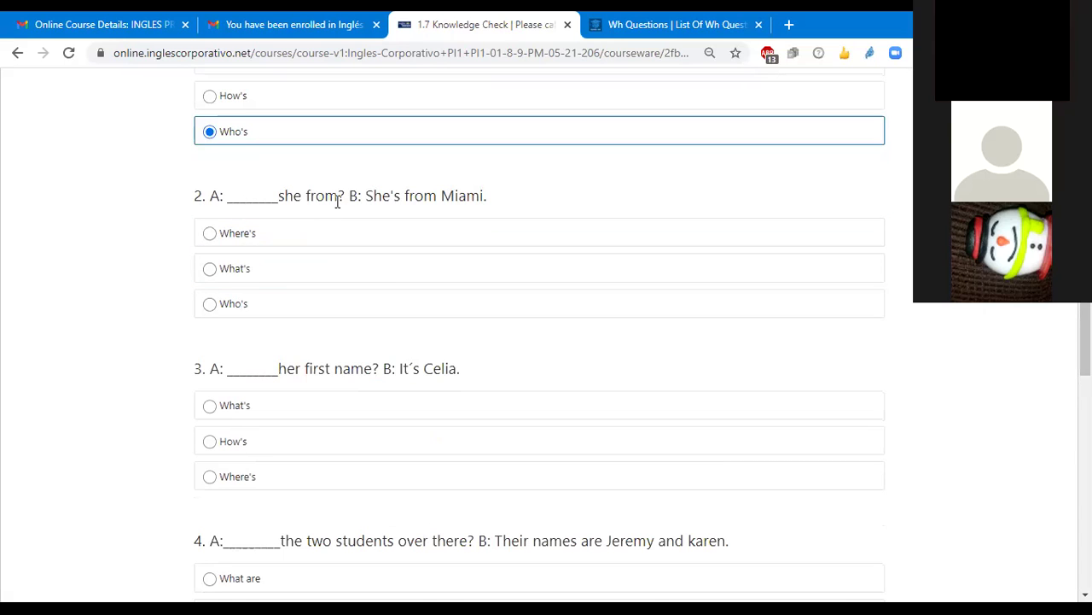
pyautogui.moveTo(369, 197); pyautogui.dragTo(492, 213)
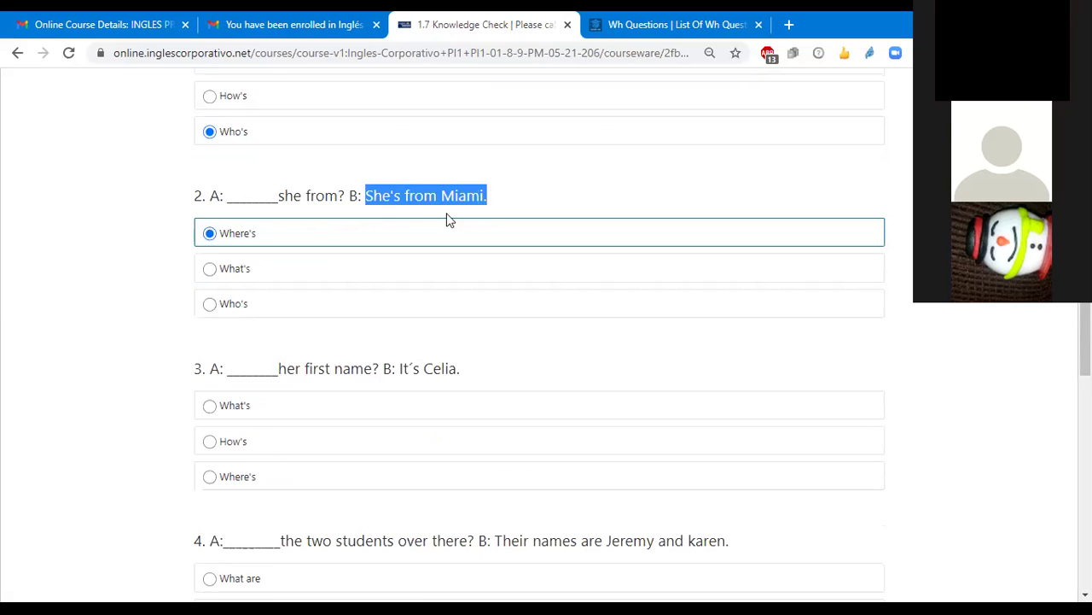
pyautogui.scroll(-1, 421, 224)
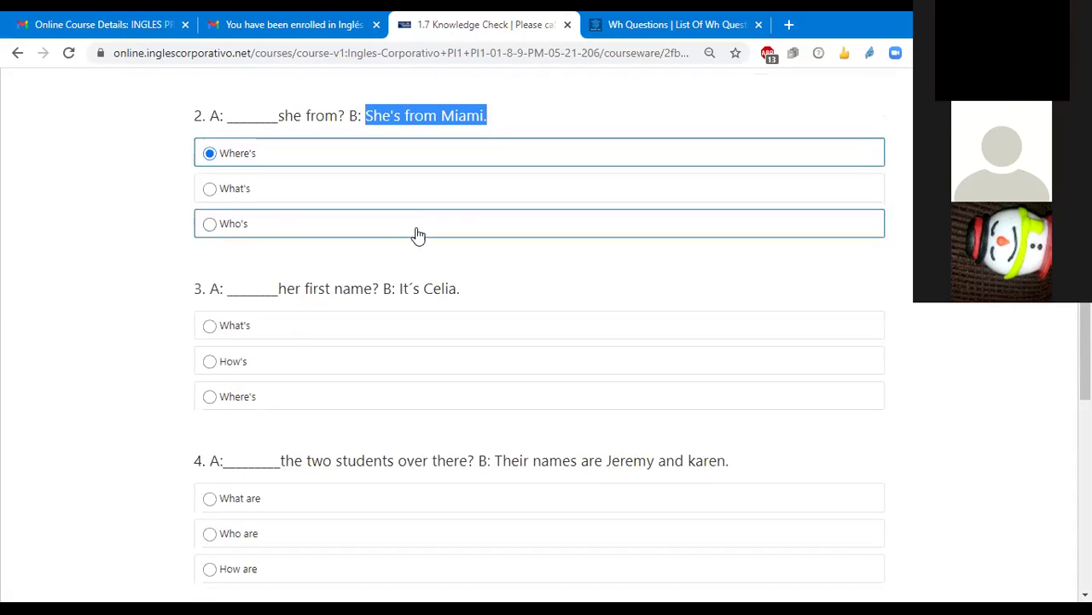
pyautogui.scroll(-2, 418, 235)
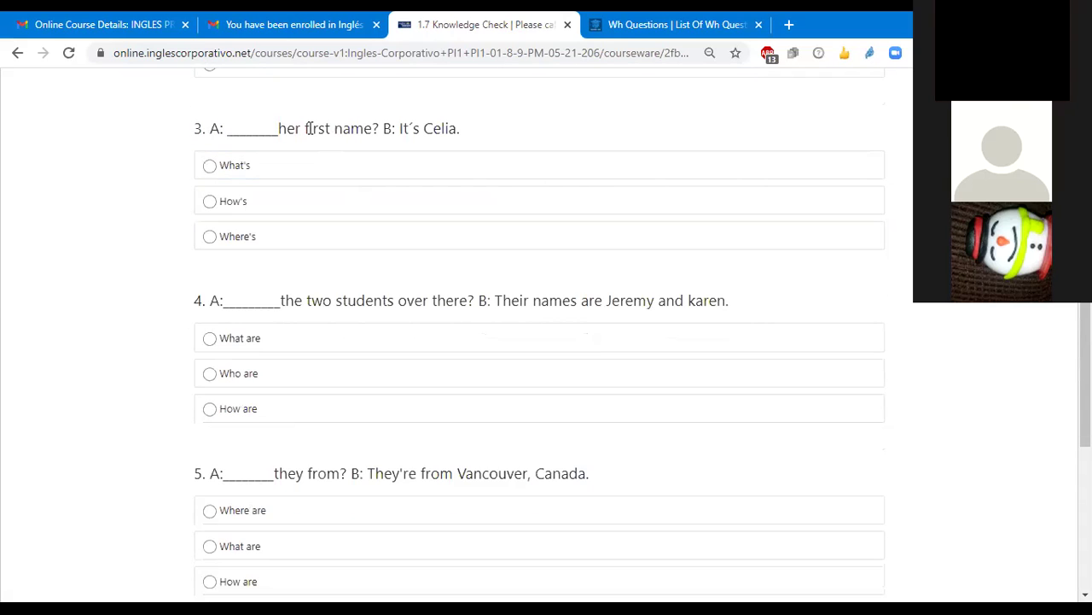
pyautogui.moveTo(395, 128); pyautogui.dragTo(466, 142)
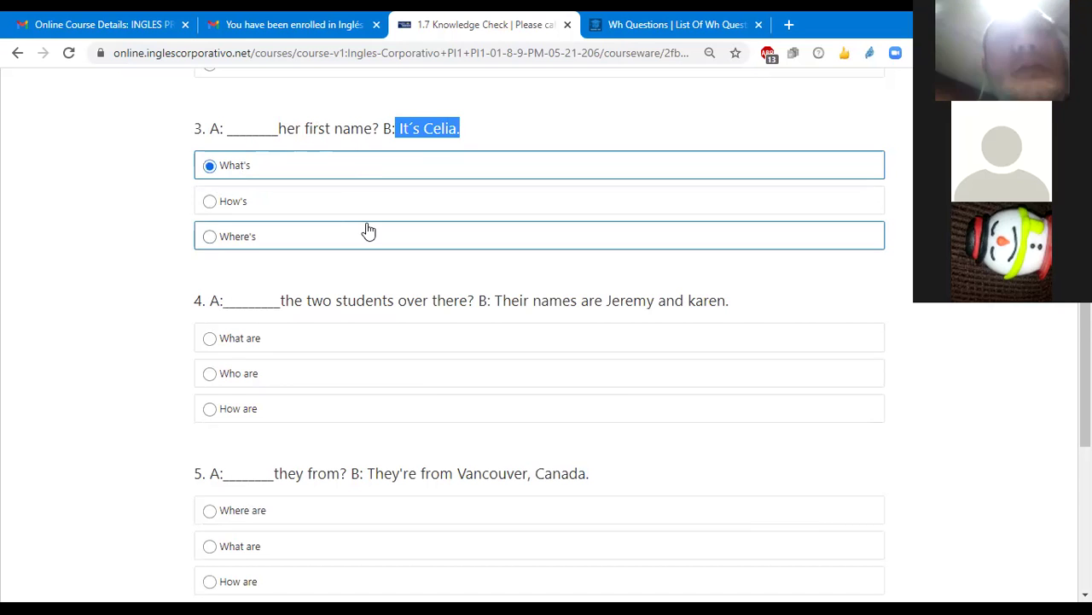
# Highlight the replies in questions 4 and 5, answering the two students question with "Who are" and their origin with "Where are".
pyautogui.scroll(-1, 367, 224)
pyautogui.scroll(-1, 369, 224)
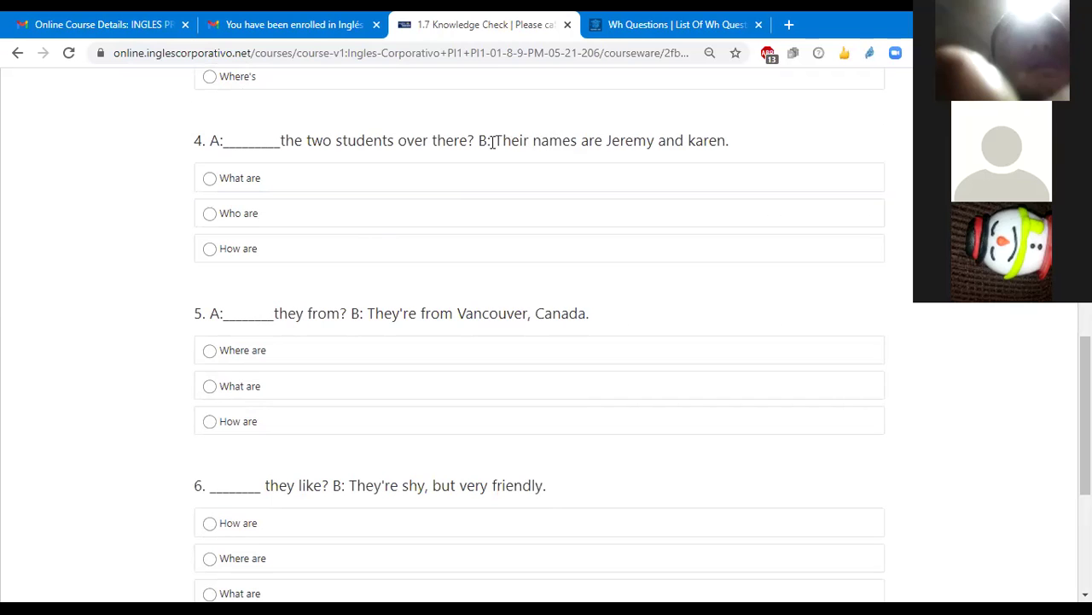
pyautogui.moveTo(498, 142); pyautogui.dragTo(726, 146)
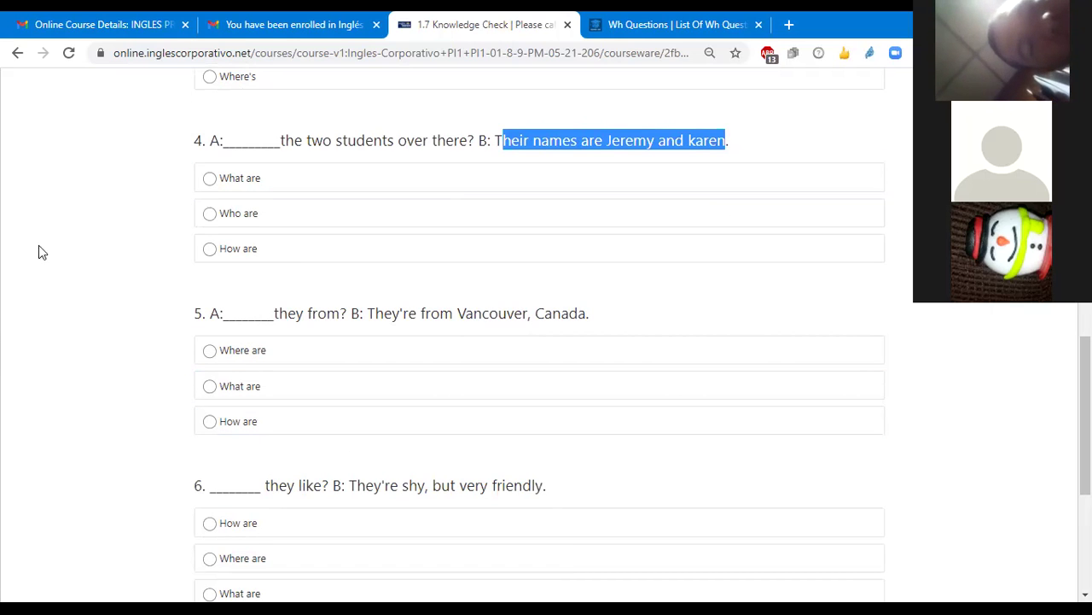
pyautogui.click(210, 215)
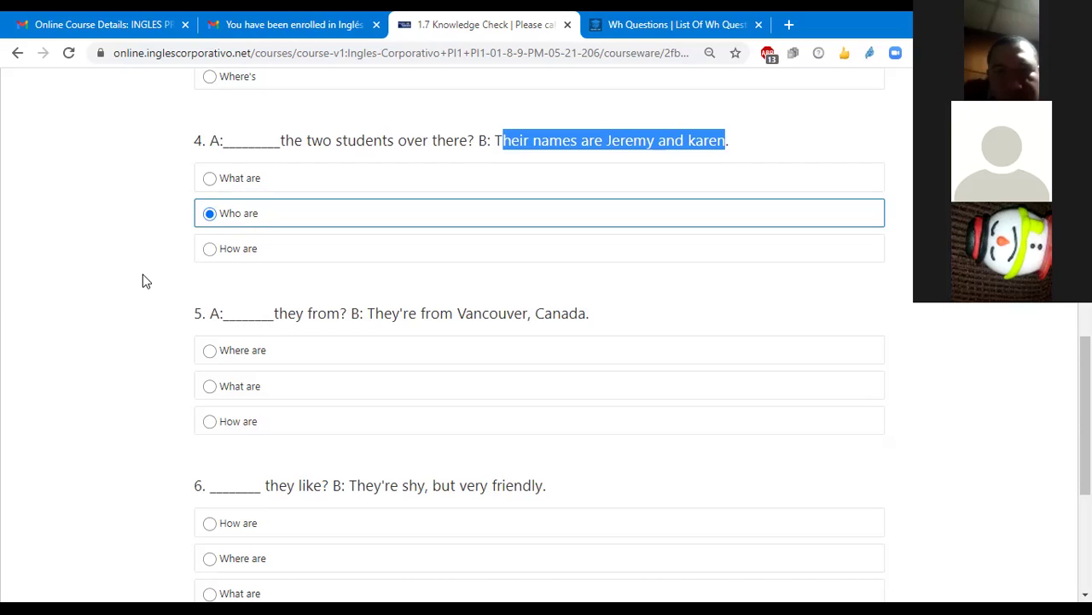
pyautogui.scroll(-2, 143, 275)
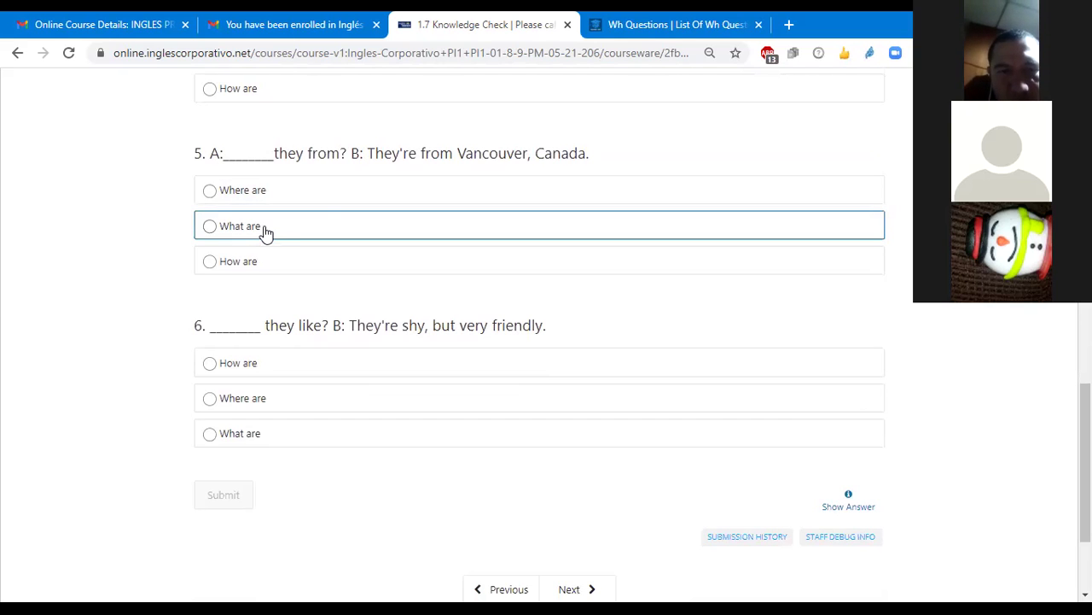
pyautogui.moveTo(372, 144); pyautogui.dragTo(575, 143)
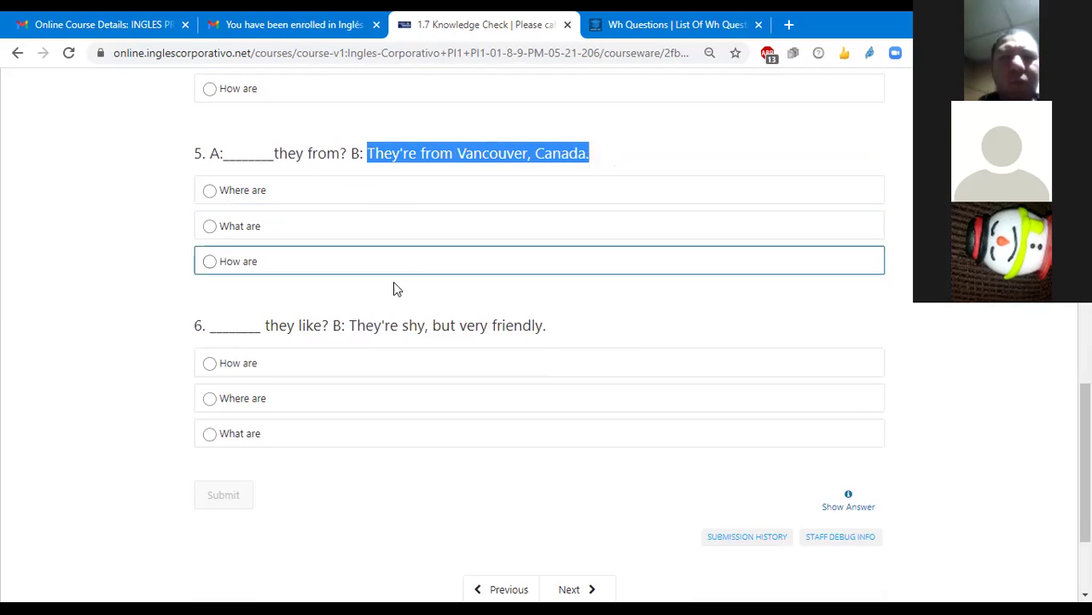
pyautogui.click(210, 192)
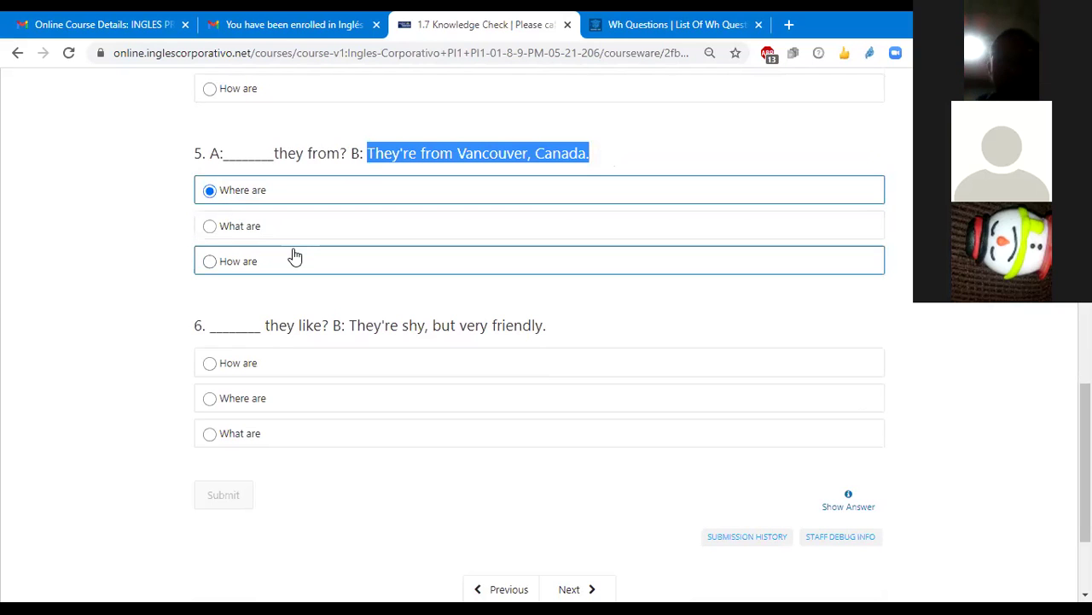
# Highlight the reply in question 6, answer it with "How are", and go back over the chosen answers up to question 1.
pyautogui.scroll(-1, 294, 256)
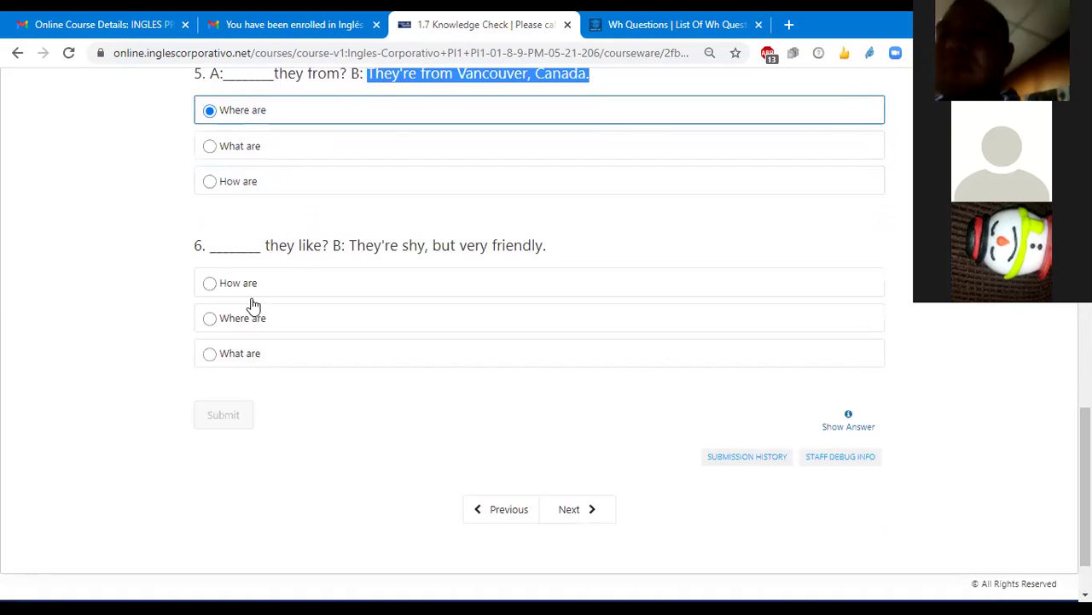
pyautogui.moveTo(356, 246); pyautogui.dragTo(568, 247)
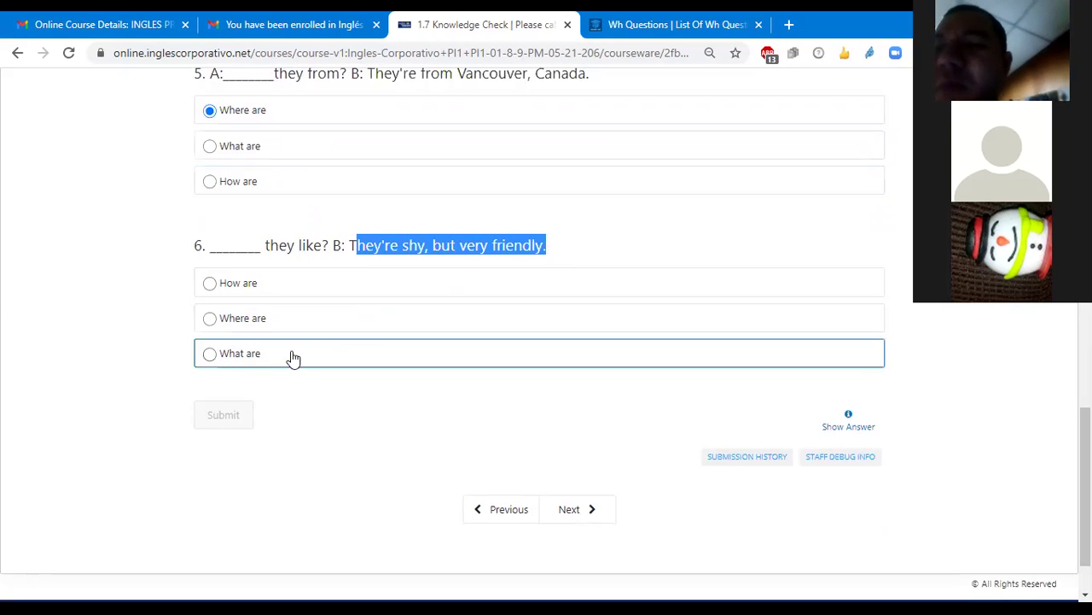
pyautogui.click(211, 286)
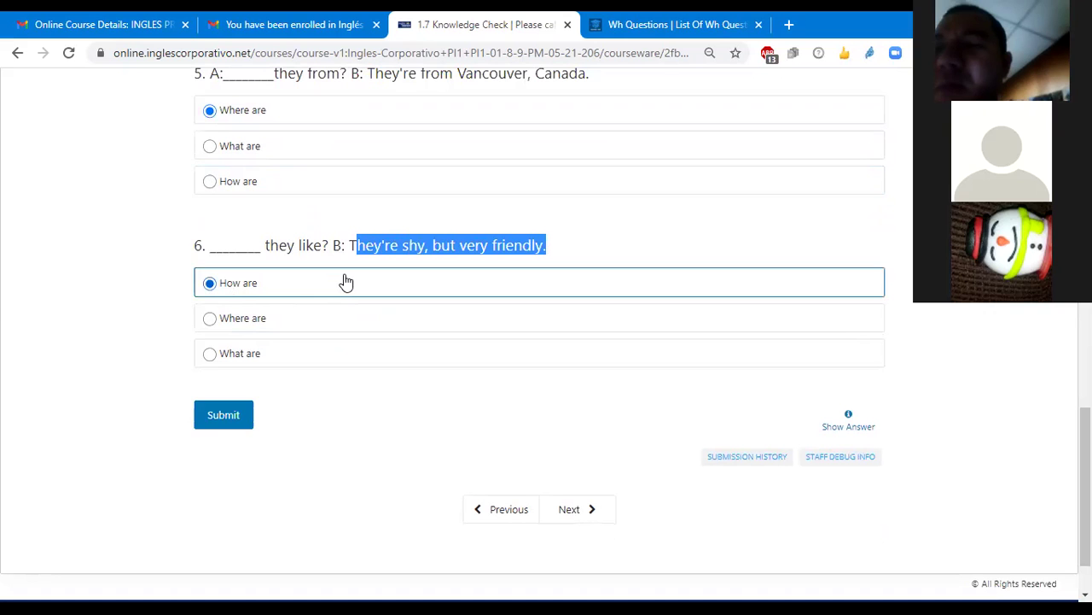
pyautogui.scroll(2, 464, 356)
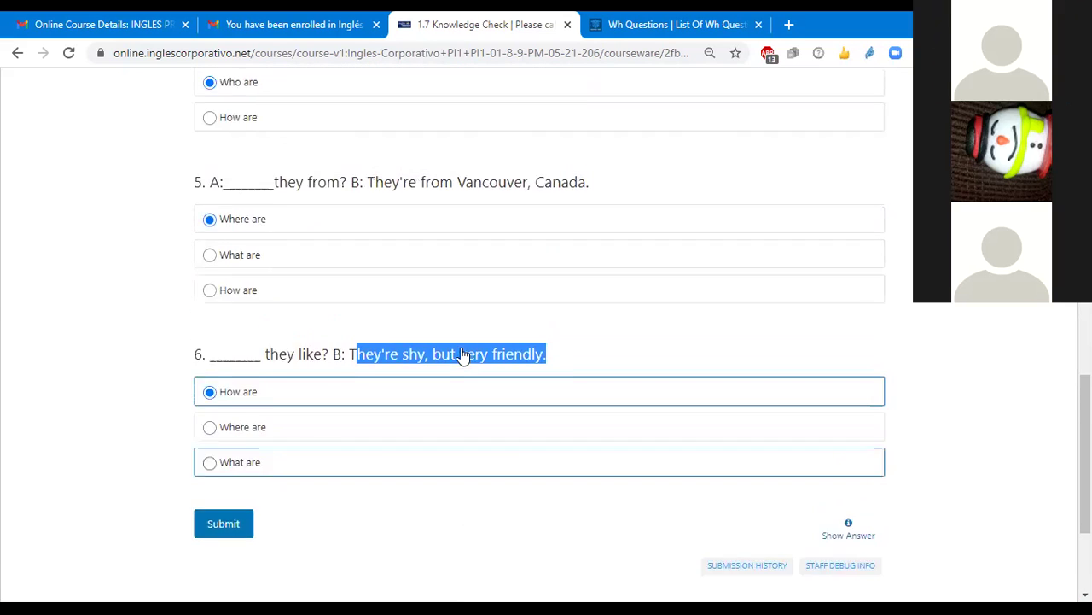
pyautogui.scroll(8, 461, 350)
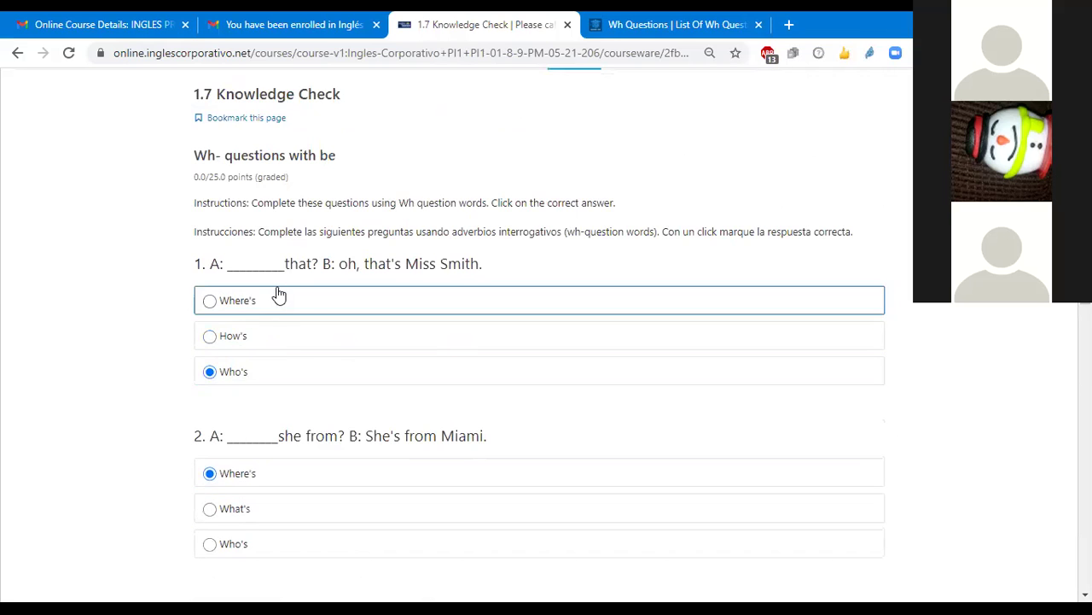
# Review the chosen answers from question 1 to question 6 of the 1.7 Knowledge Check and clear the text highlight.
pyautogui.scroll(-1, 295, 297)
pyautogui.scroll(-1, 298, 299)
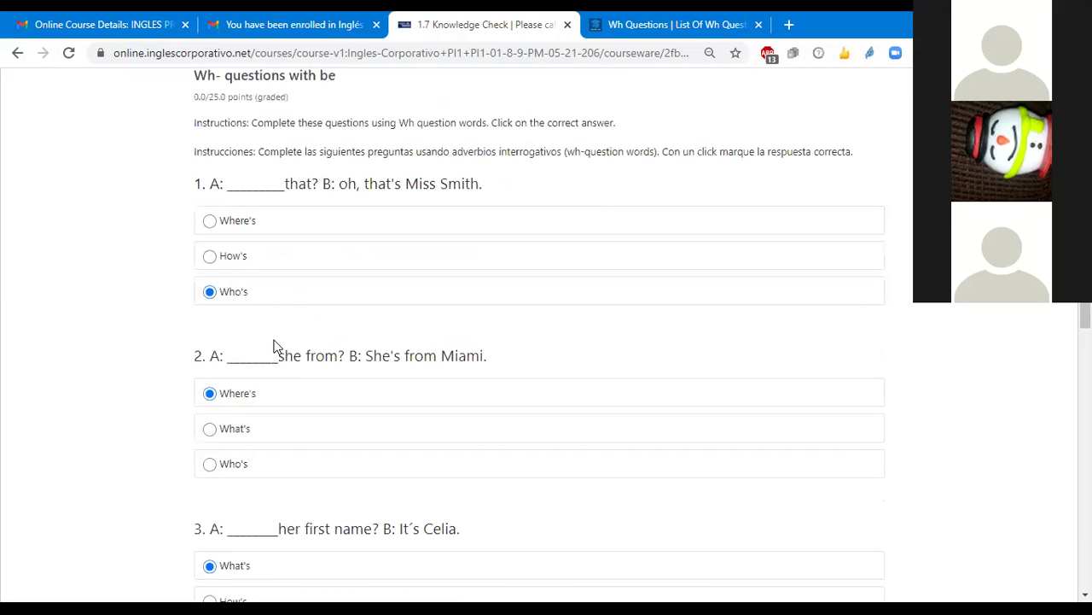
pyautogui.scroll(-1, 273, 378)
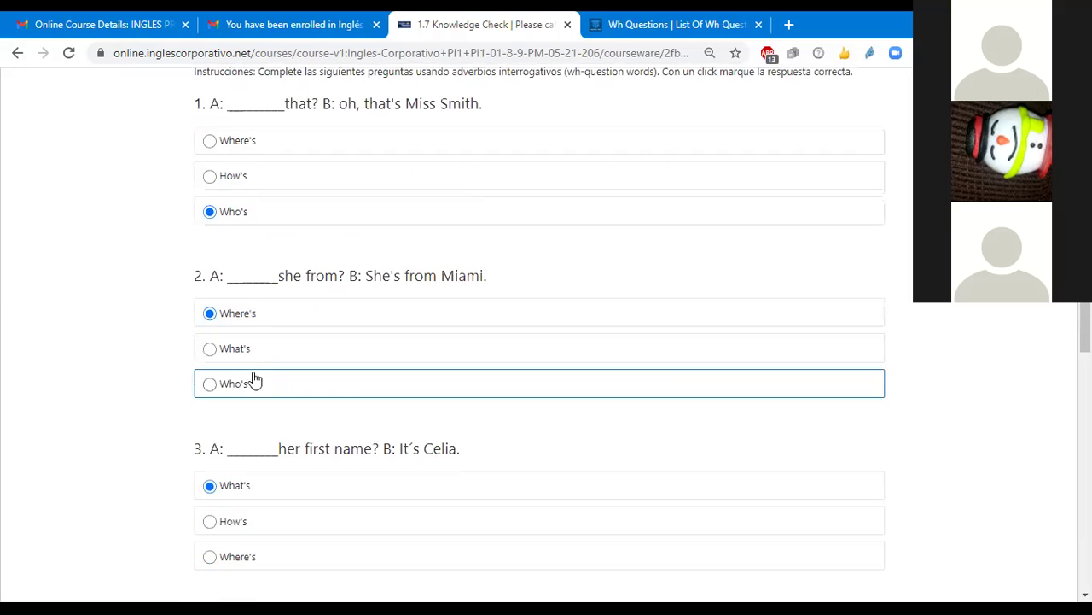
pyautogui.scroll(-2, 299, 296)
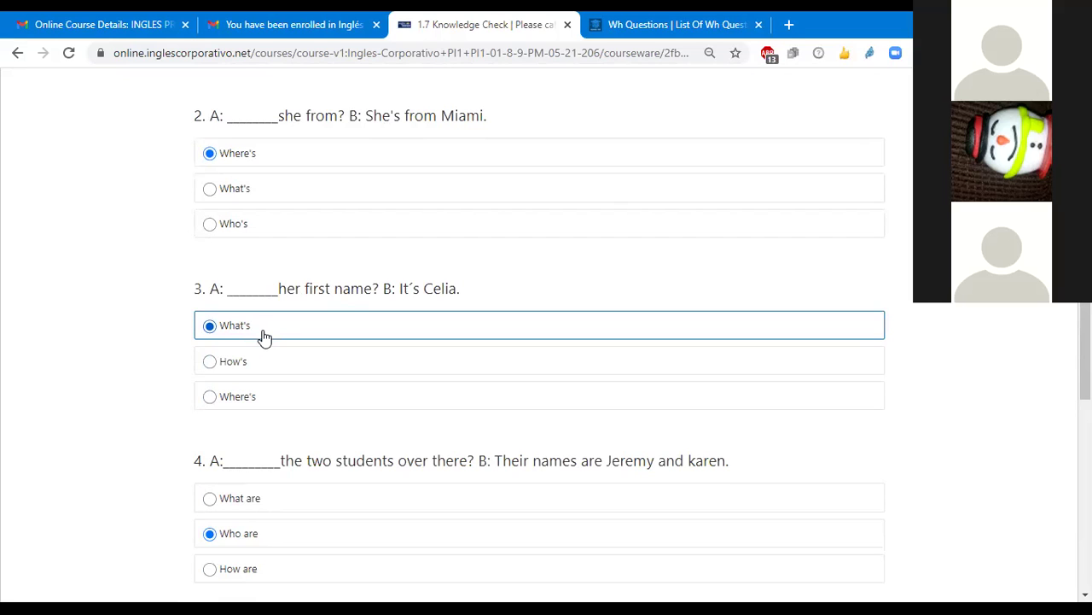
pyautogui.scroll(-2, 264, 337)
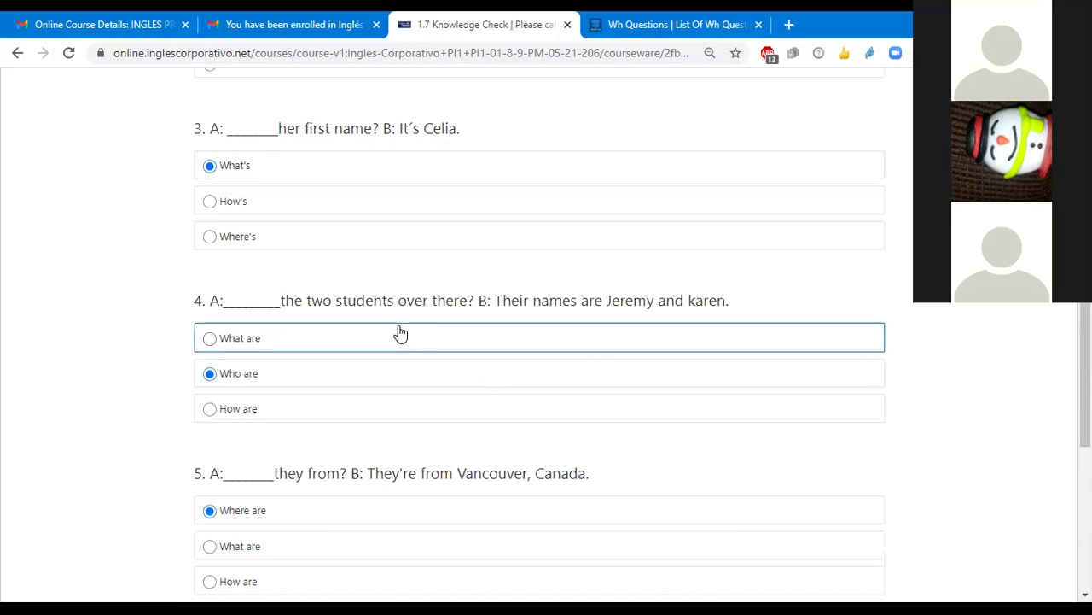
pyautogui.scroll(-1, 400, 332)
pyautogui.scroll(-2, 400, 332)
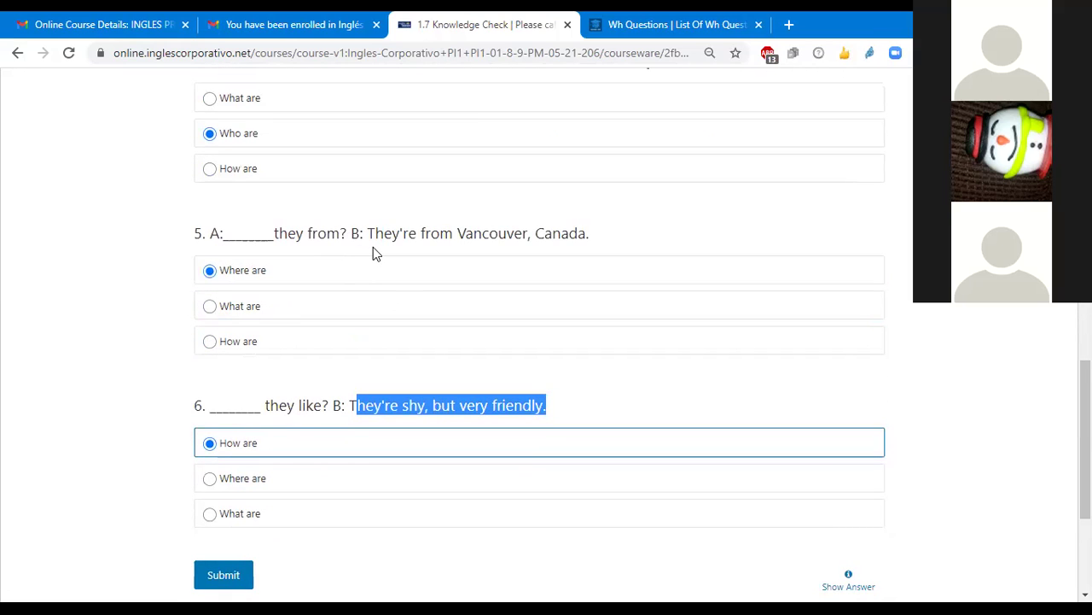
pyautogui.scroll(-1, 373, 247)
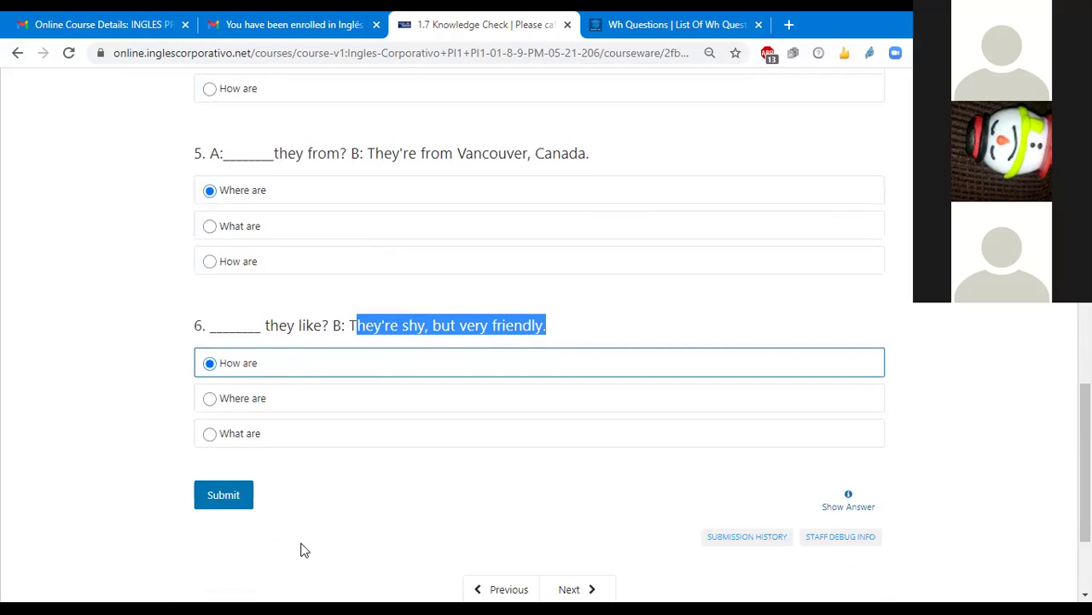
pyautogui.scroll(-1, 303, 549)
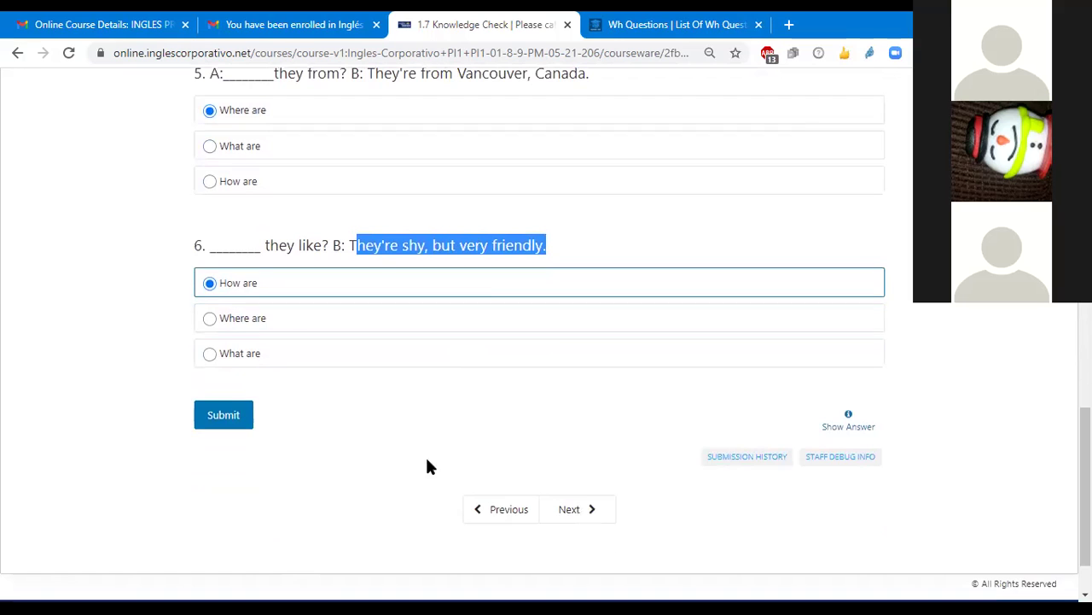
pyautogui.click(294, 488)
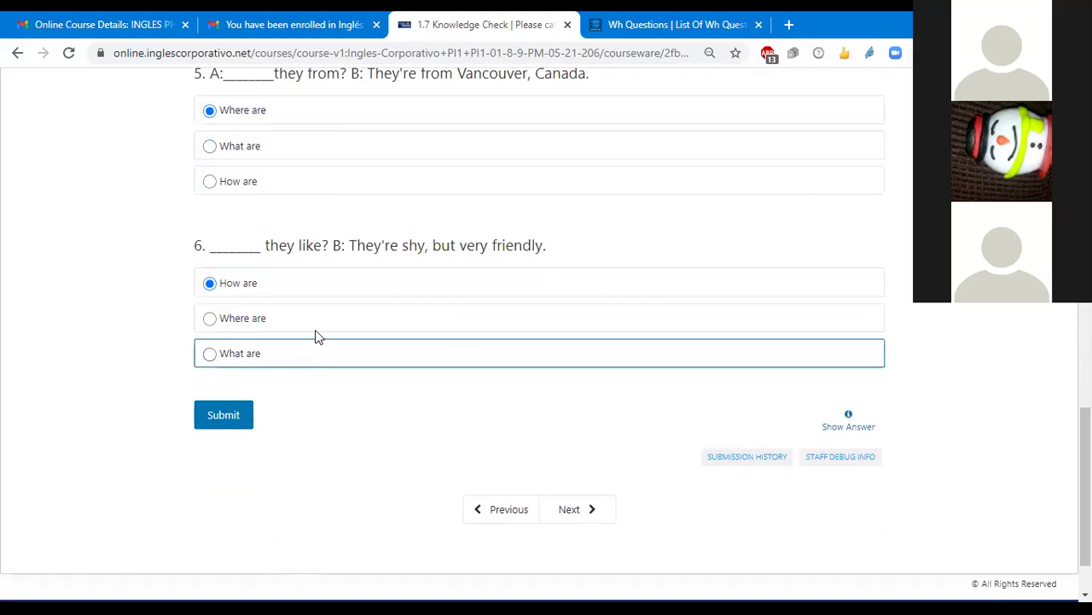
# Alternate question 6 between "What are" and "How are", settle on "How are", and submit the knowledge check.
pyautogui.click(210, 353)
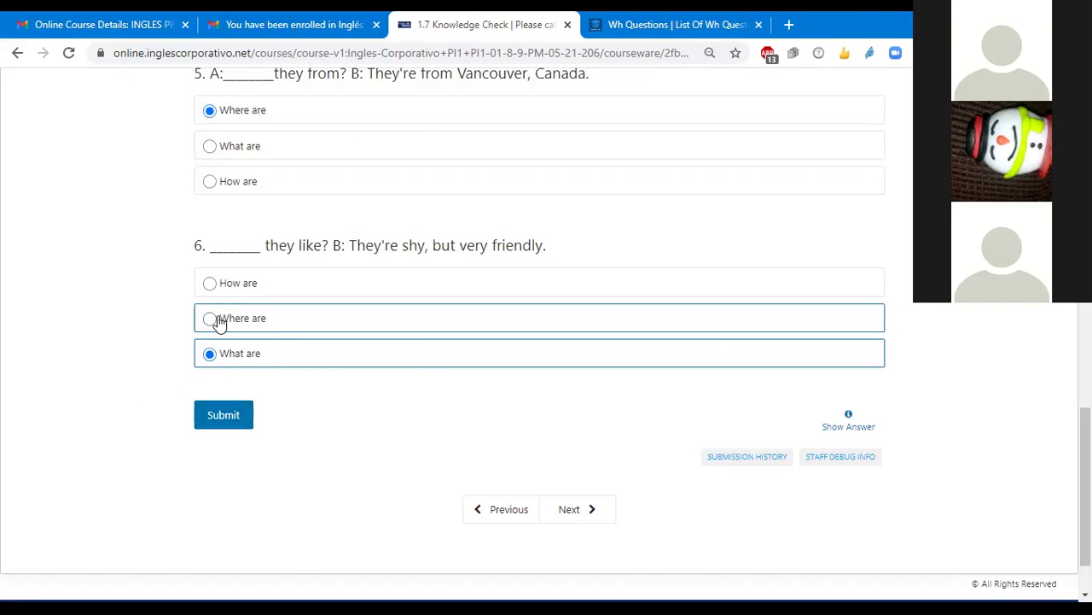
pyautogui.click(210, 287)
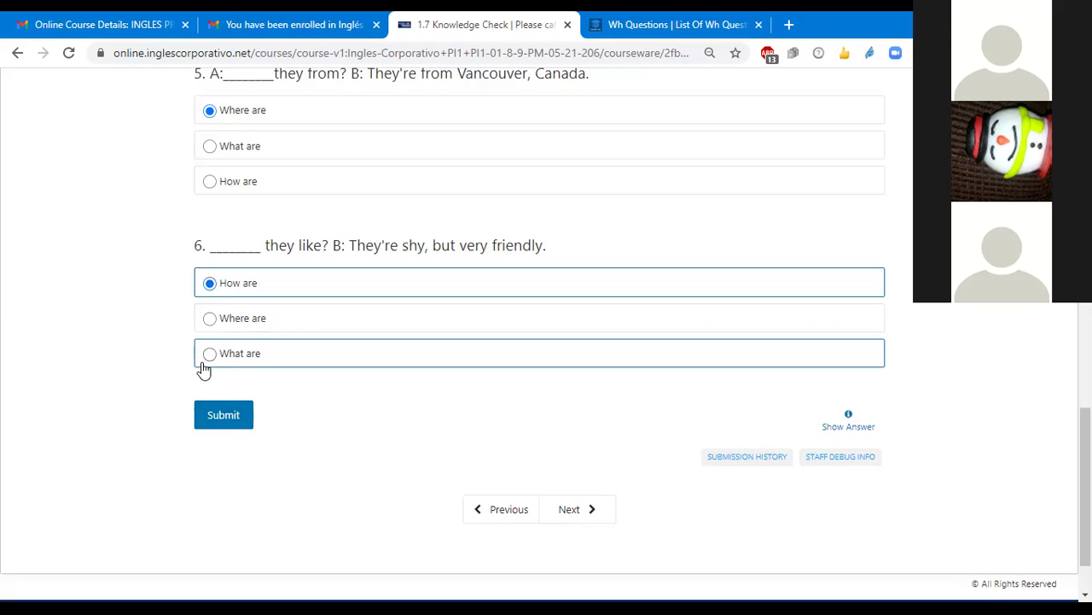
pyautogui.click(210, 353)
pyautogui.click(208, 284)
pyautogui.click(210, 353)
pyautogui.click(210, 285)
pyautogui.click(210, 361)
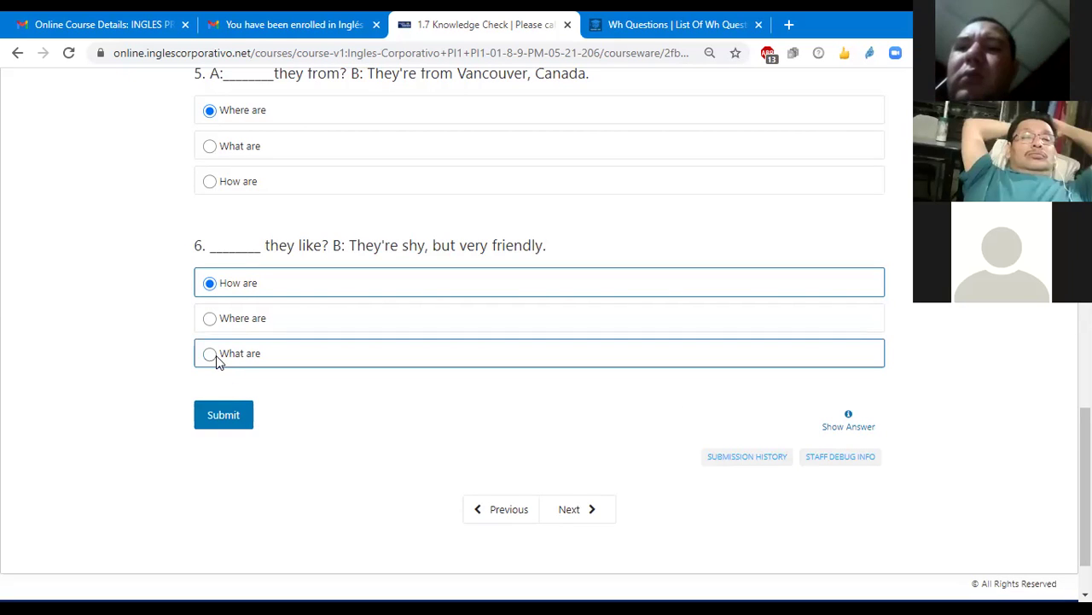
pyautogui.click(229, 418)
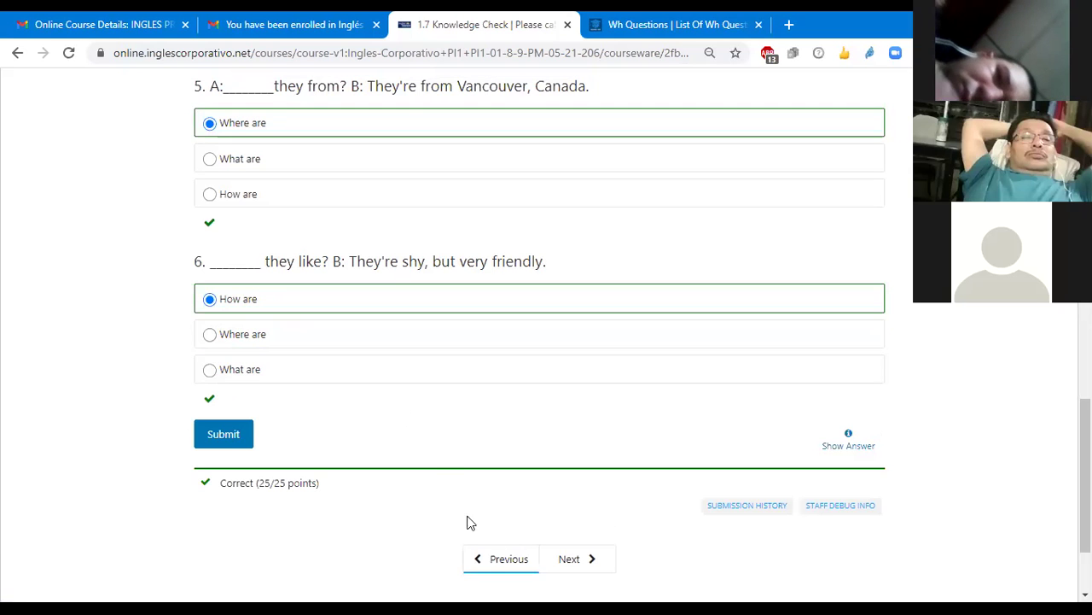
# Look over the graded answers to all six questions and highlight speaker B's reply in question 6.
pyautogui.scroll(1, 361, 452)
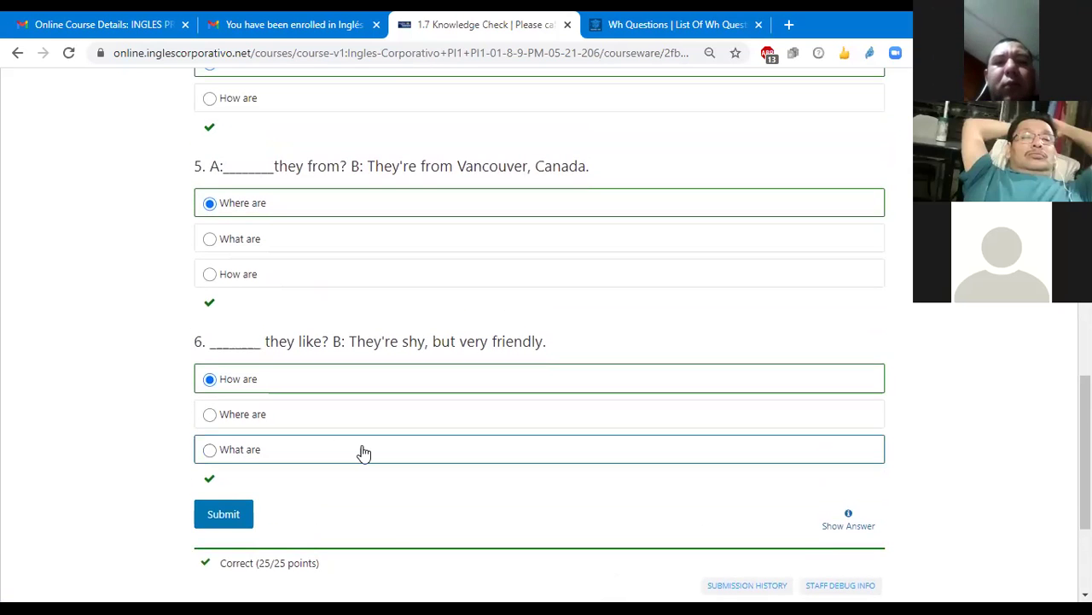
pyautogui.scroll(2, 363, 452)
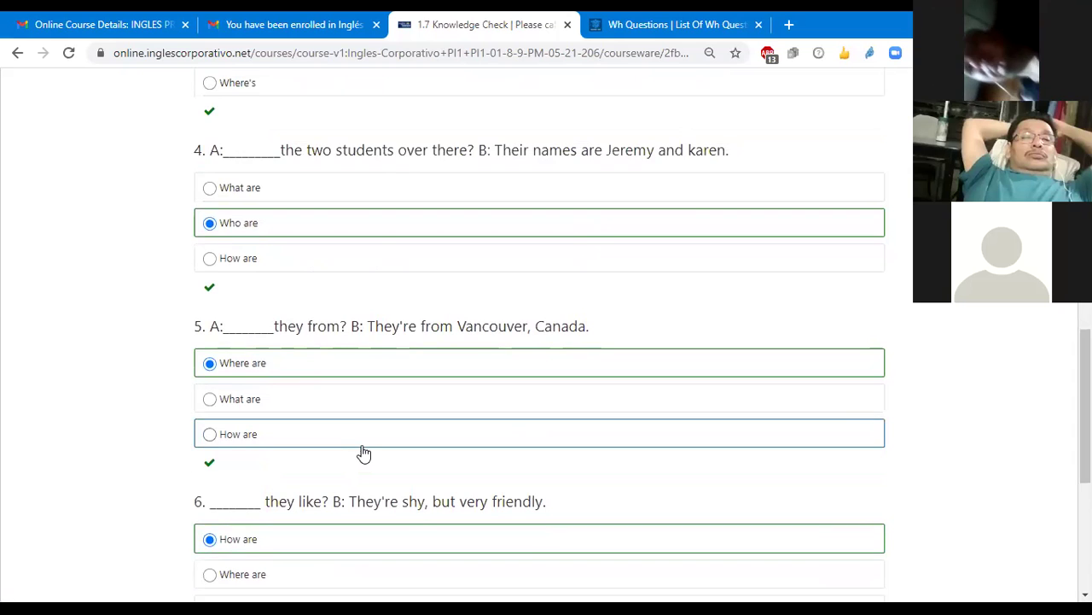
pyautogui.scroll(1, 364, 452)
pyautogui.scroll(7, 364, 452)
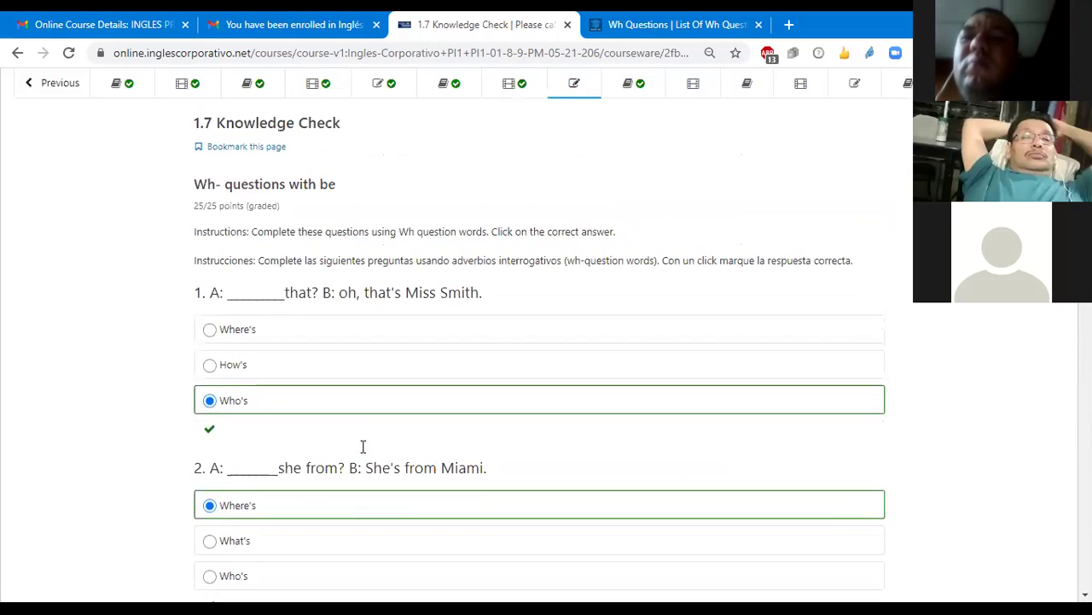
pyautogui.scroll(-7, 363, 452)
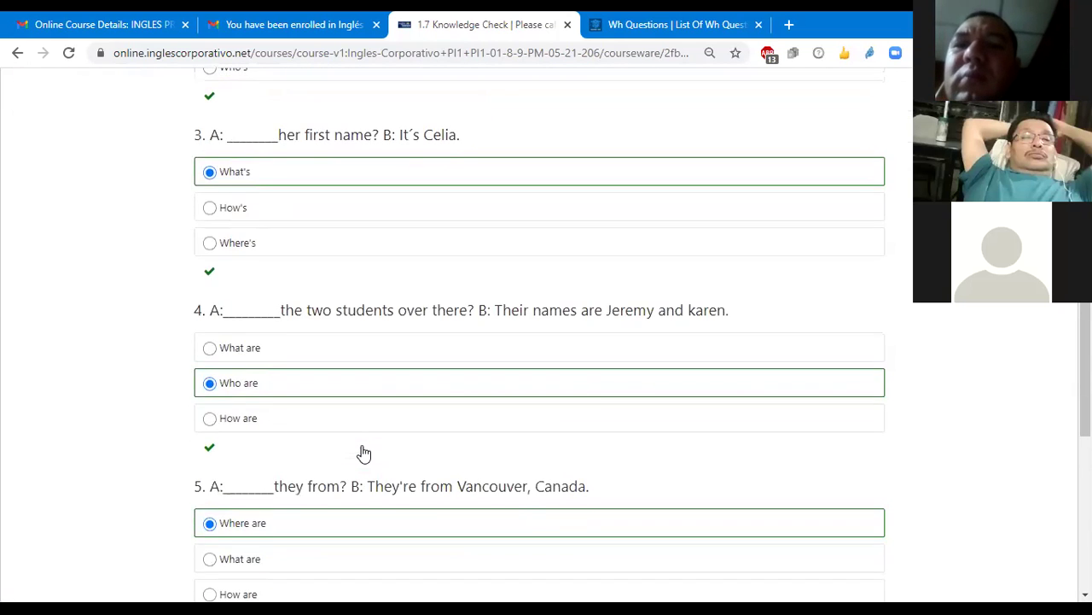
pyautogui.scroll(-4, 362, 452)
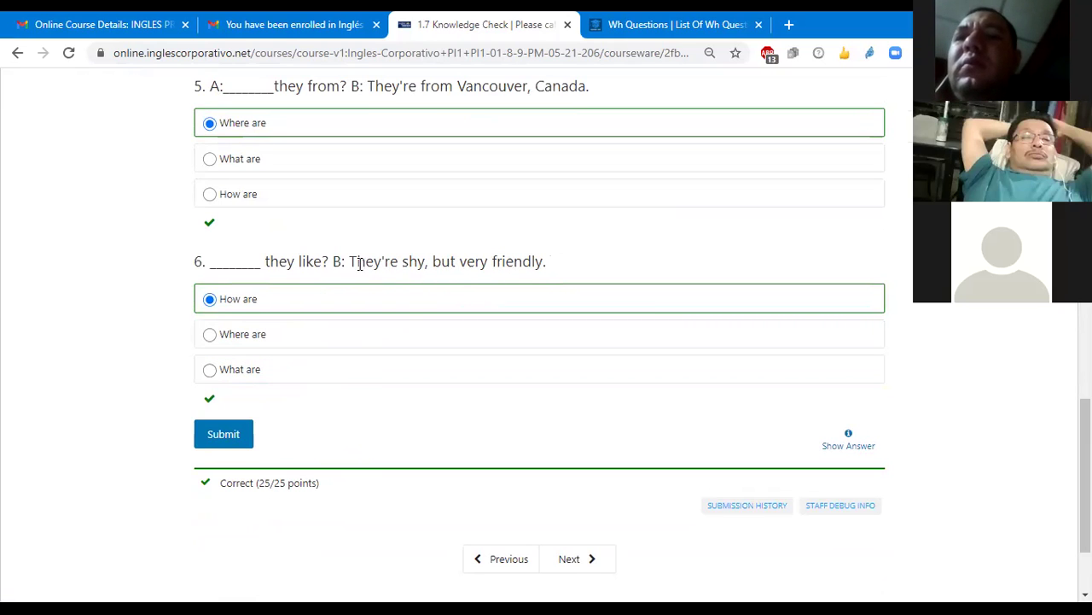
pyautogui.moveTo(357, 262); pyautogui.dragTo(572, 268)
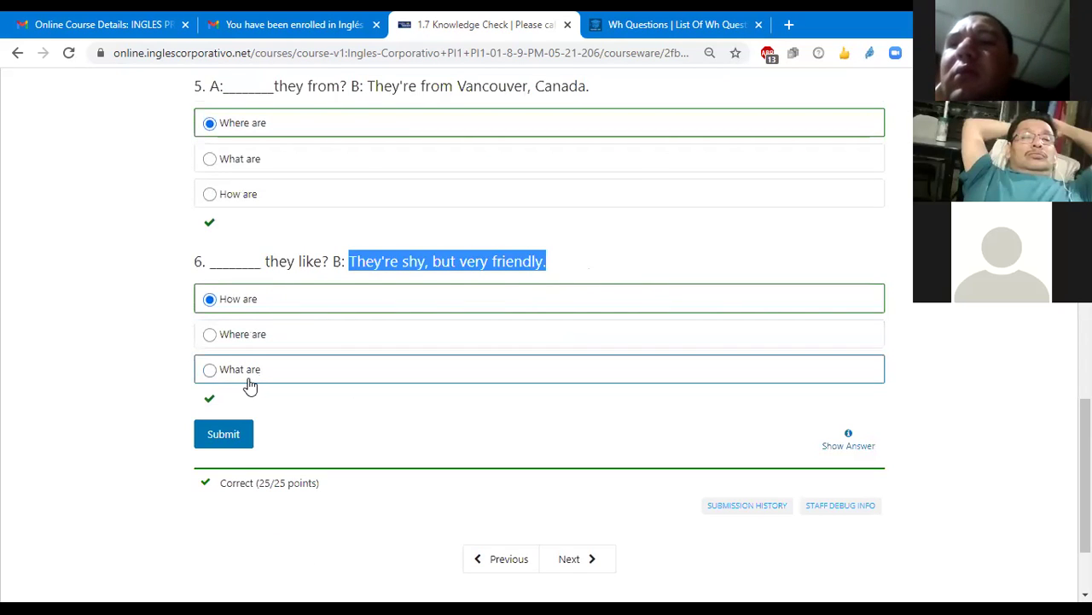
pyautogui.moveTo(247, 382); pyautogui.dragTo(253, 384)
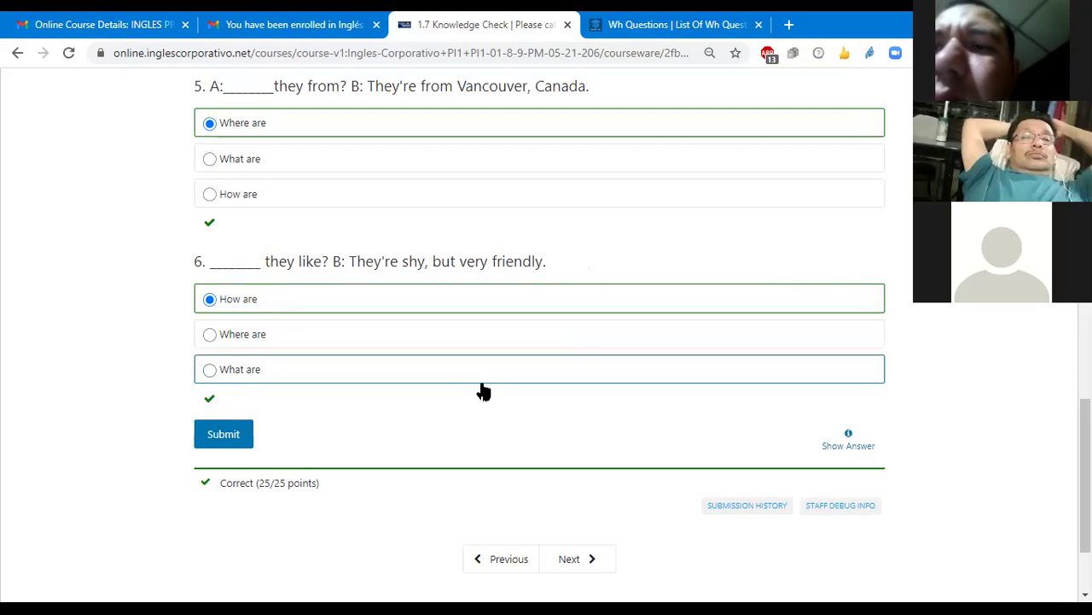
# Show the answers for the 1.7 Knowledge Check and go back over them up to question 1.
pyautogui.click(848, 448)
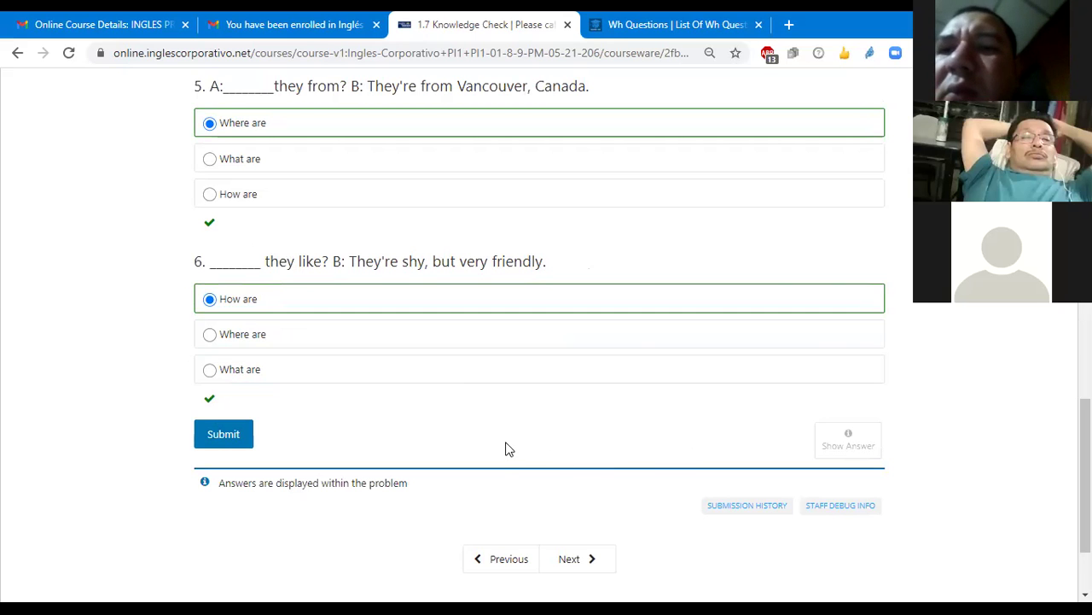
pyautogui.scroll(10, 505, 444)
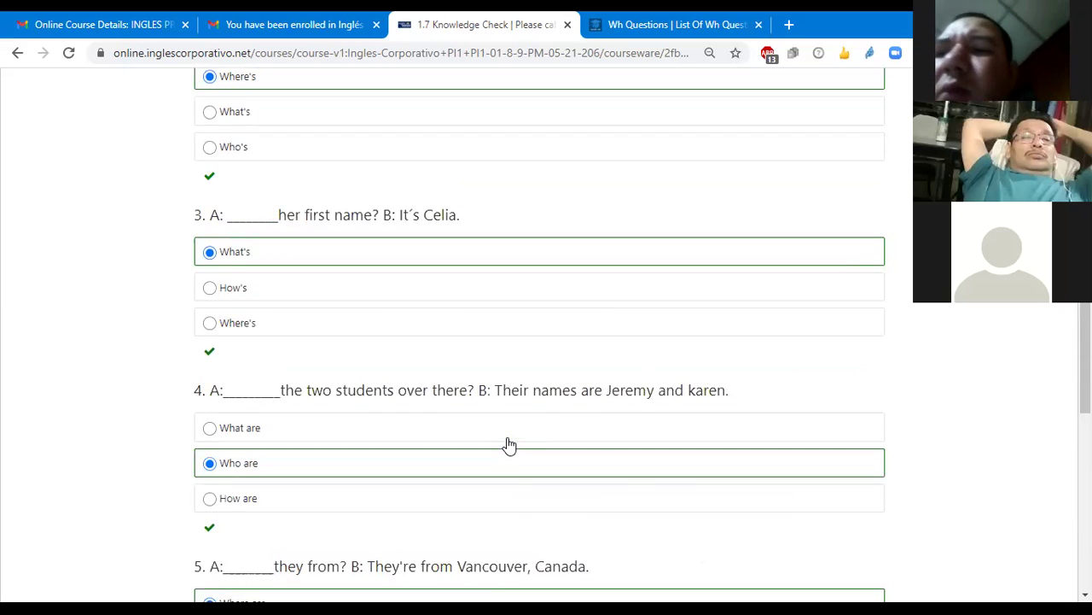
pyautogui.scroll(2, 987, 559)
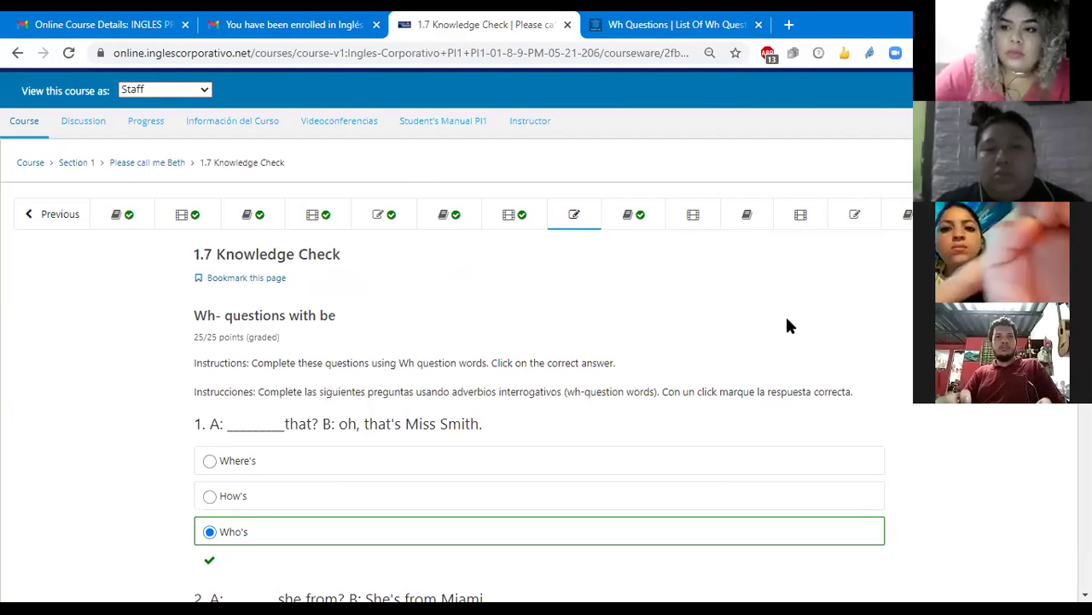
# Read the 1.8 Lesson Objective and move on to the 1.9 Conversation "How's it going?".
pyautogui.scroll(1, 700, 295)
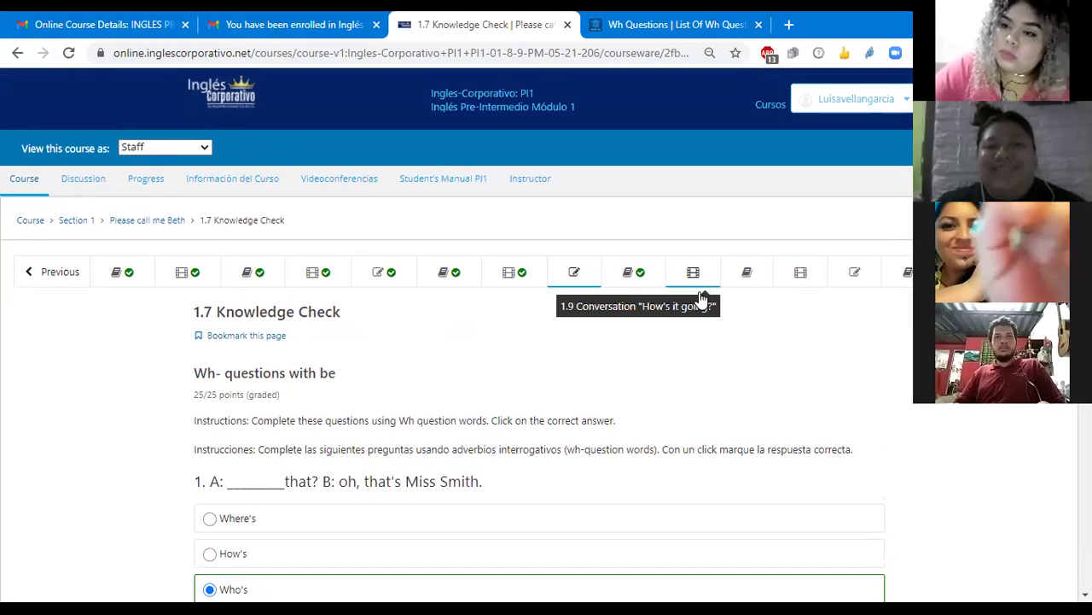
pyautogui.click(634, 275)
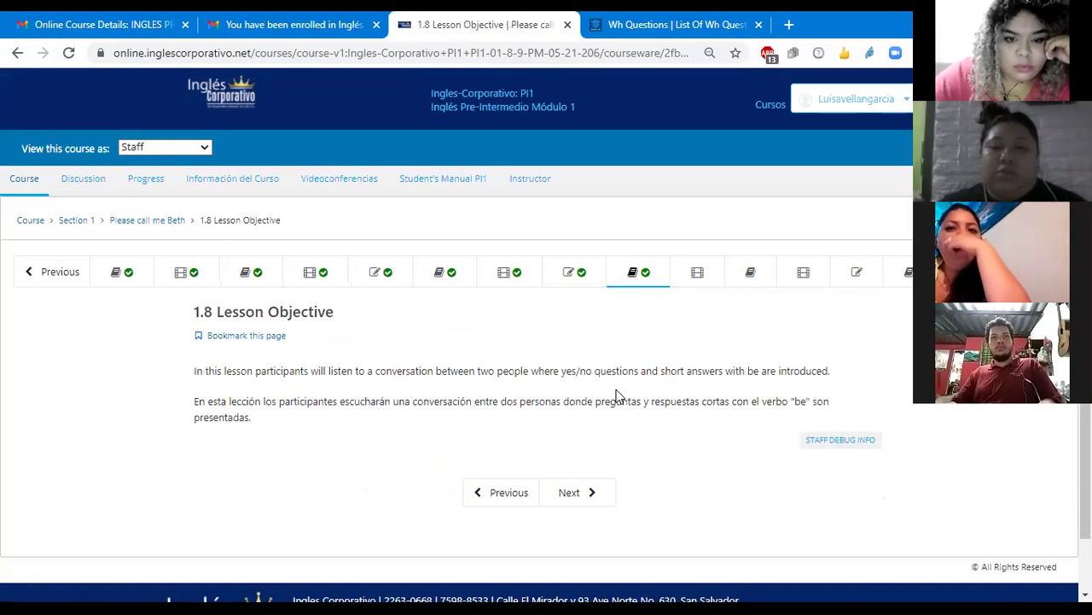
pyautogui.click(699, 275)
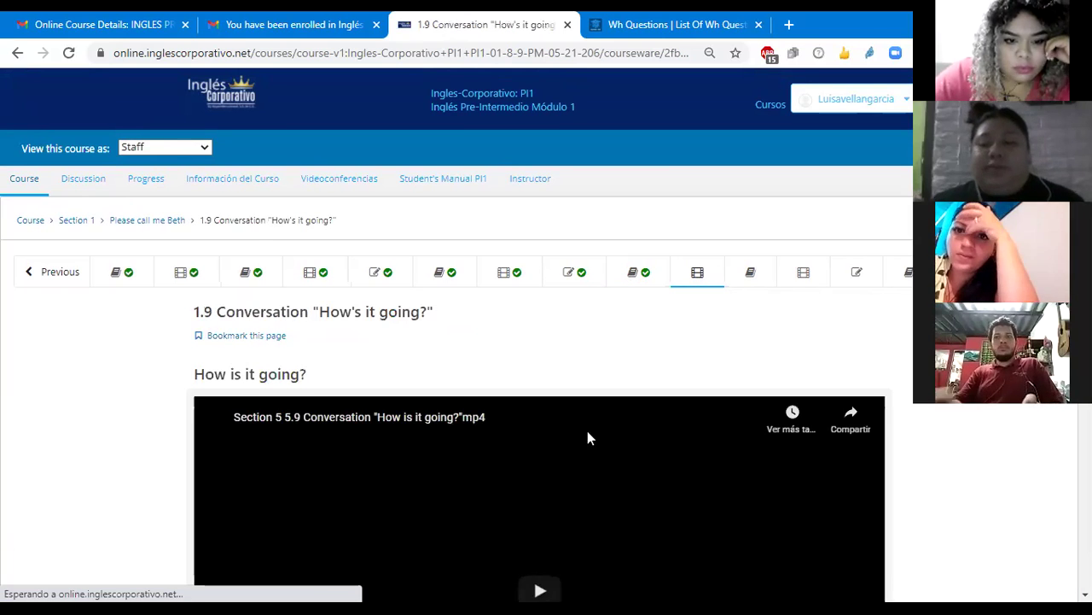
# Try to play the "How is it going?" conversation video.
pyautogui.scroll(-2, 588, 434)
pyautogui.scroll(-1, 555, 393)
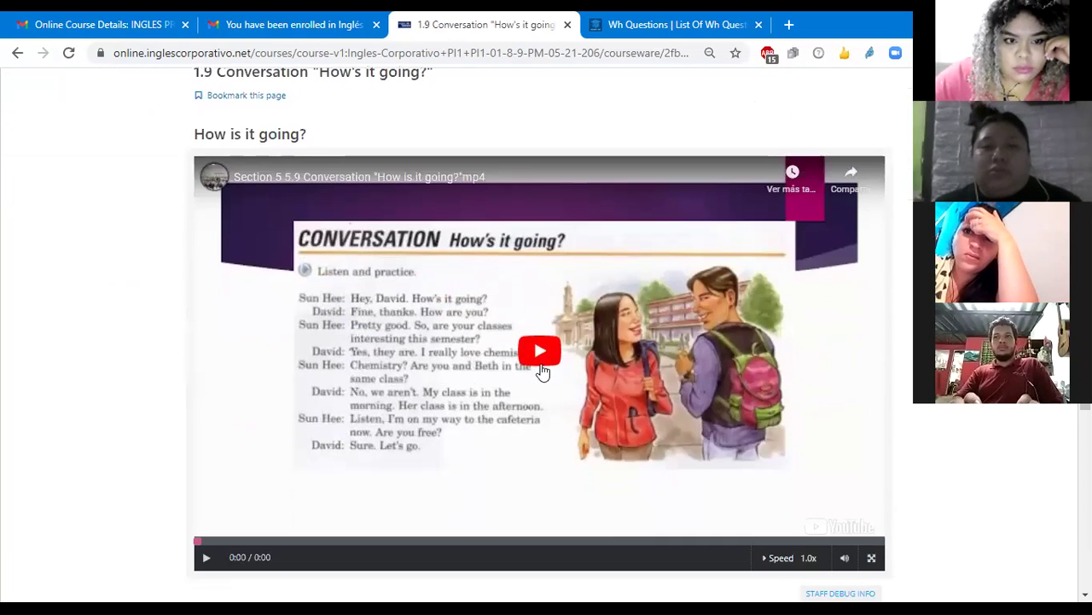
pyautogui.click(538, 350)
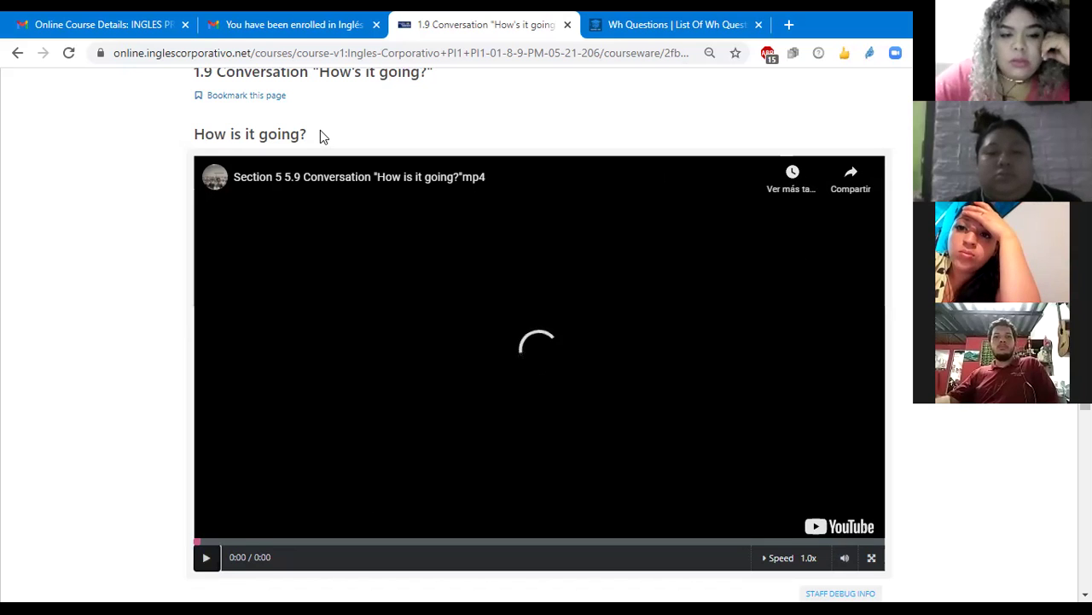
# Reload the 1.9 Conversation page by way of the 1.8 Lesson Objective and start its video in full screen.
pyautogui.scroll(3, 775, 153)
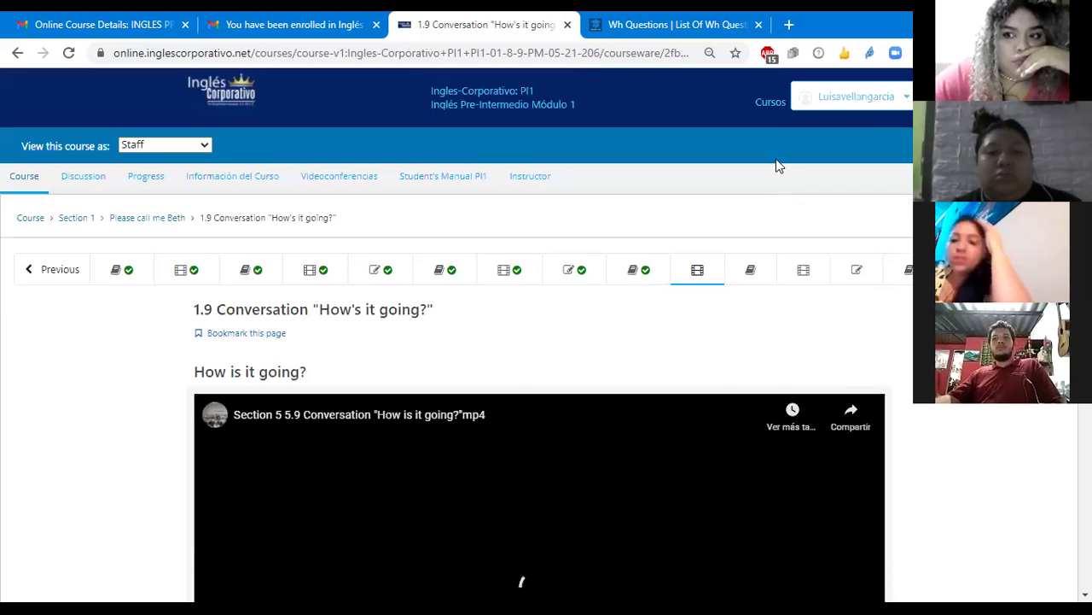
pyautogui.click(652, 275)
pyautogui.click(698, 273)
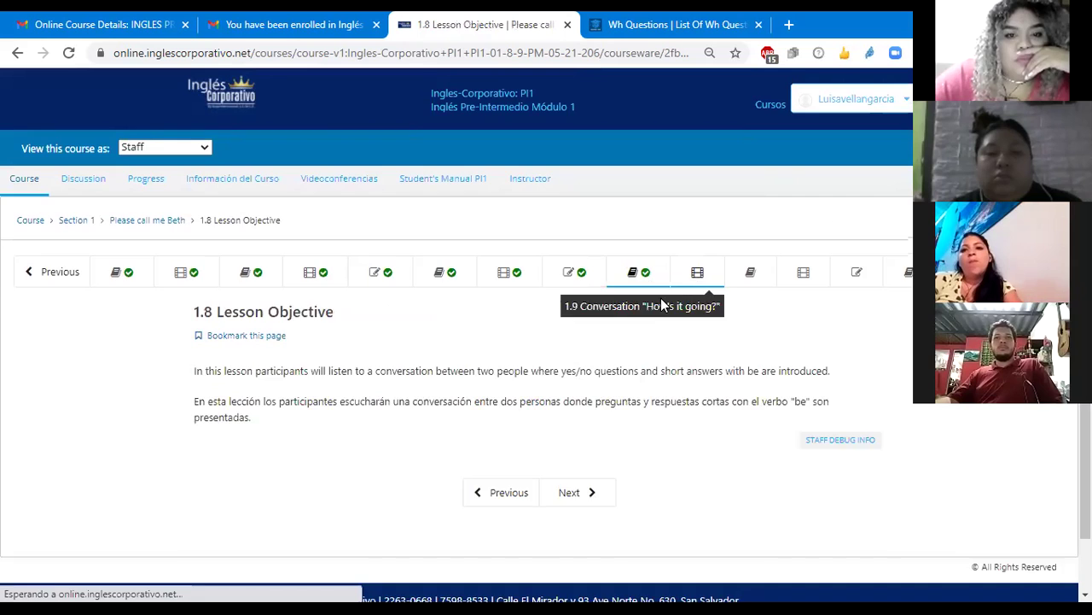
pyautogui.scroll(-4, 555, 359)
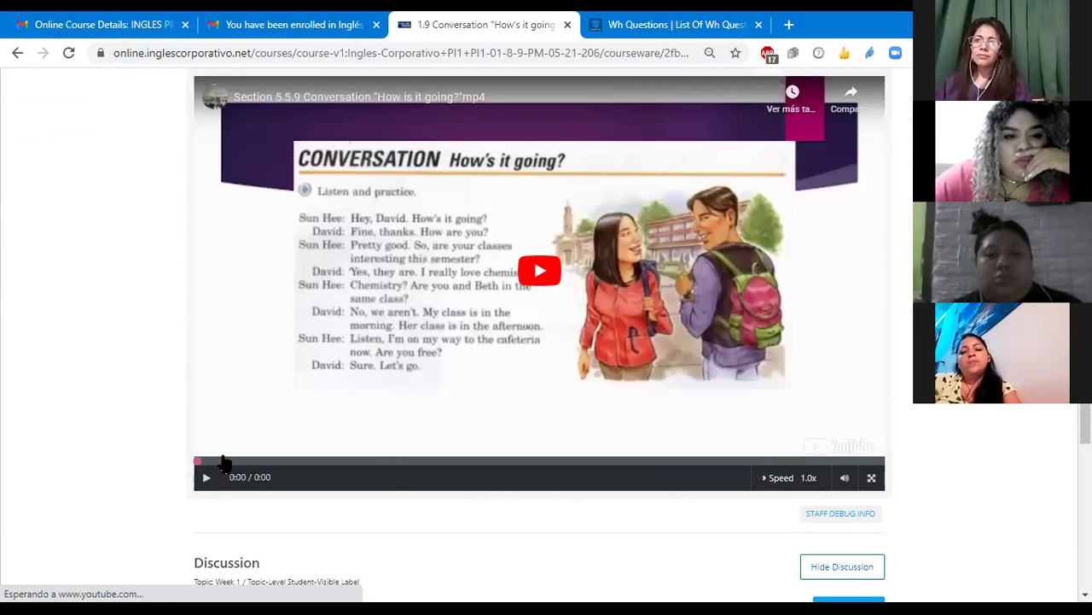
pyautogui.click(204, 480)
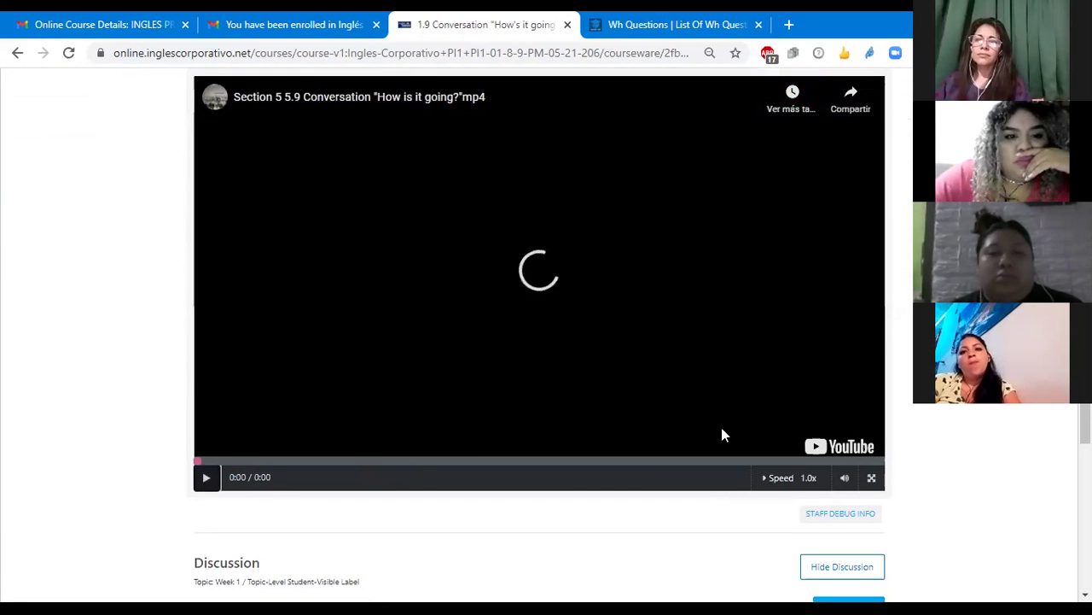
pyautogui.click(873, 480)
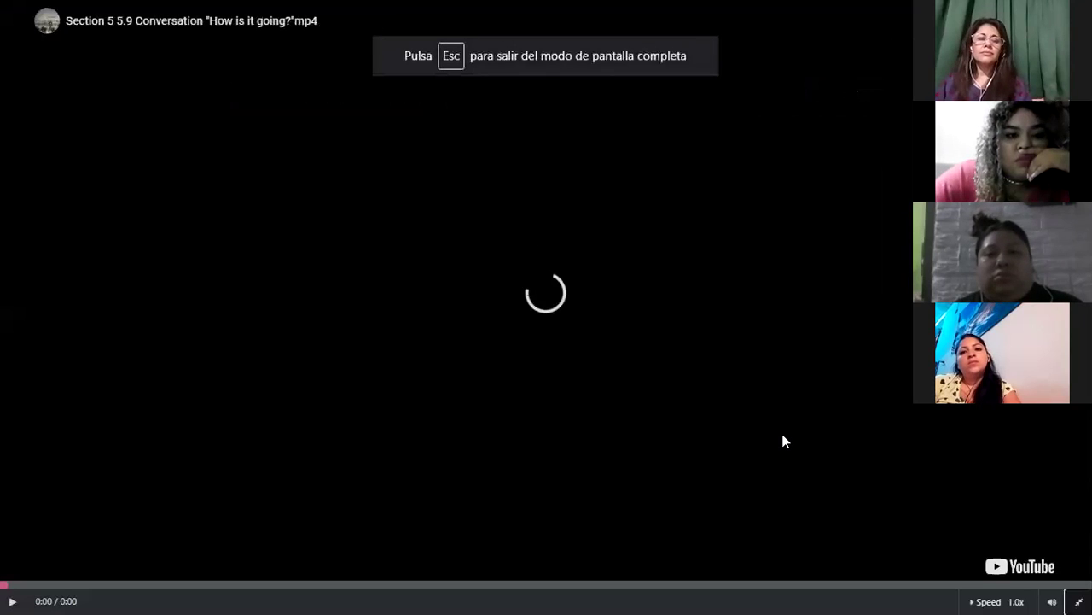